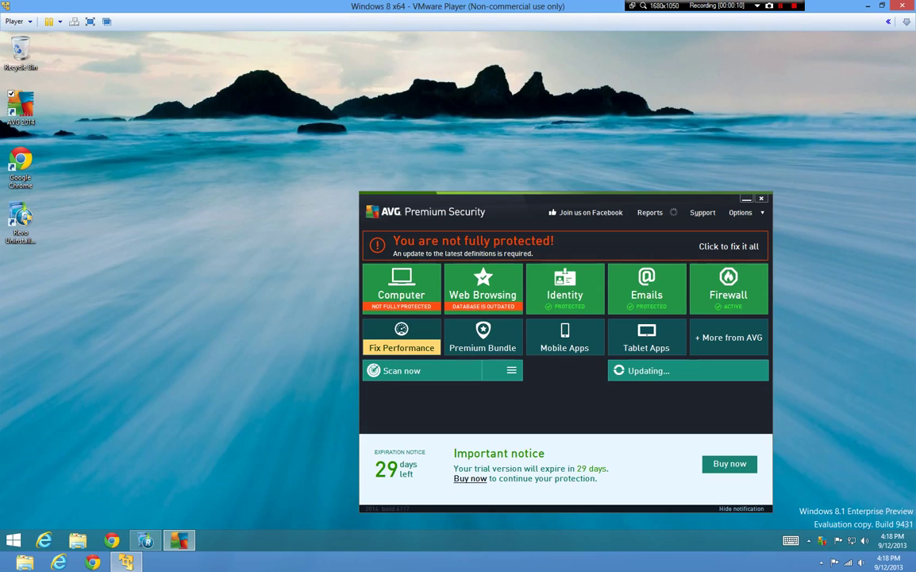
- Move the AVG window up and to the left, closer to the middle of the desktop
{"action": "left_click", "coordinate": [809, 541]}
{"action": "left_click", "coordinate": [825, 541]}
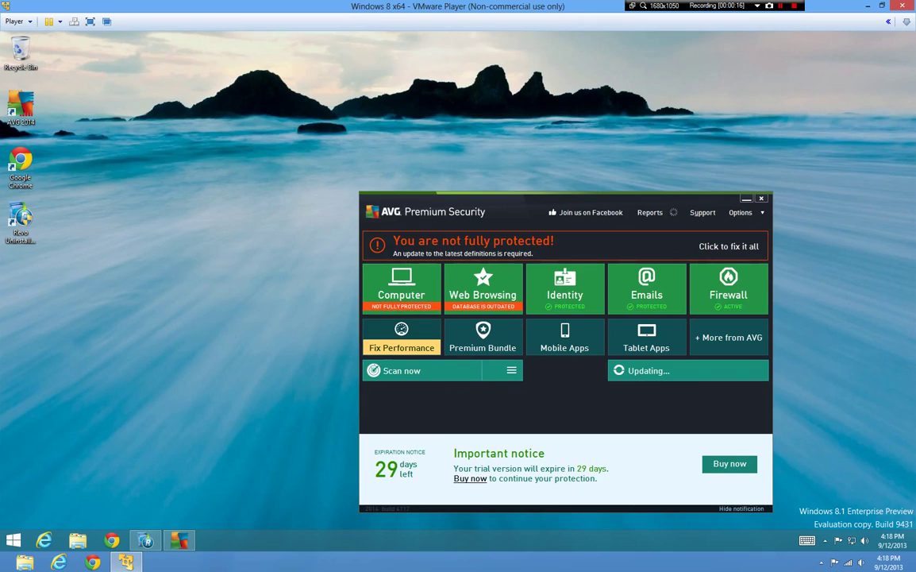
{"action": "left_click_drag", "start_coordinate": [478, 203], "coordinate": [296, 115]}
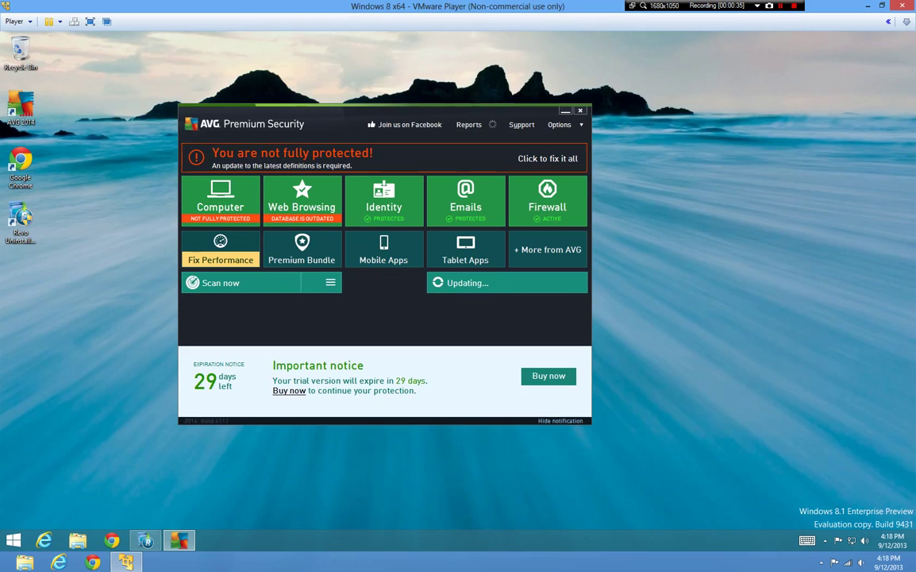
- Open AVG's advanced settings and disable sound events
{"action": "left_click", "coordinate": [560, 124]}
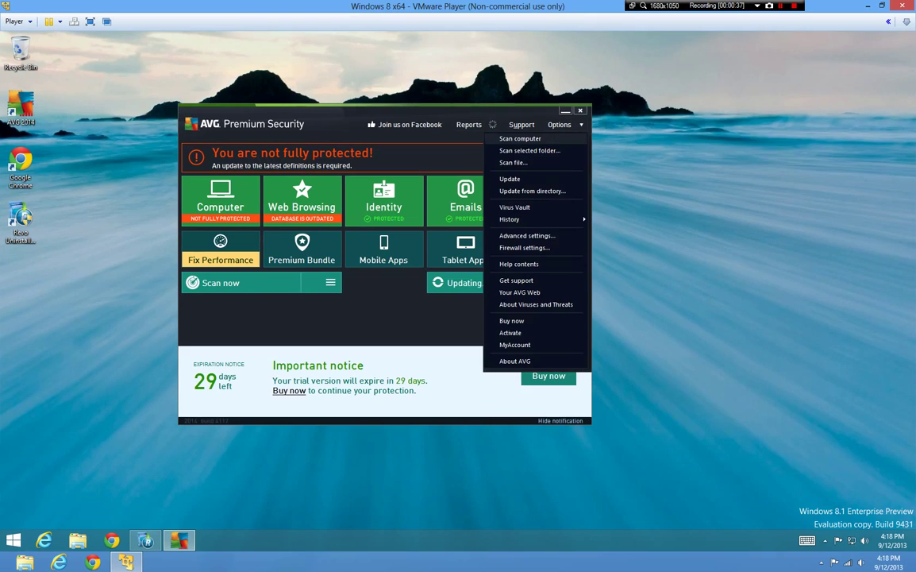
{"action": "mouse_move", "coordinate": [509, 220]}
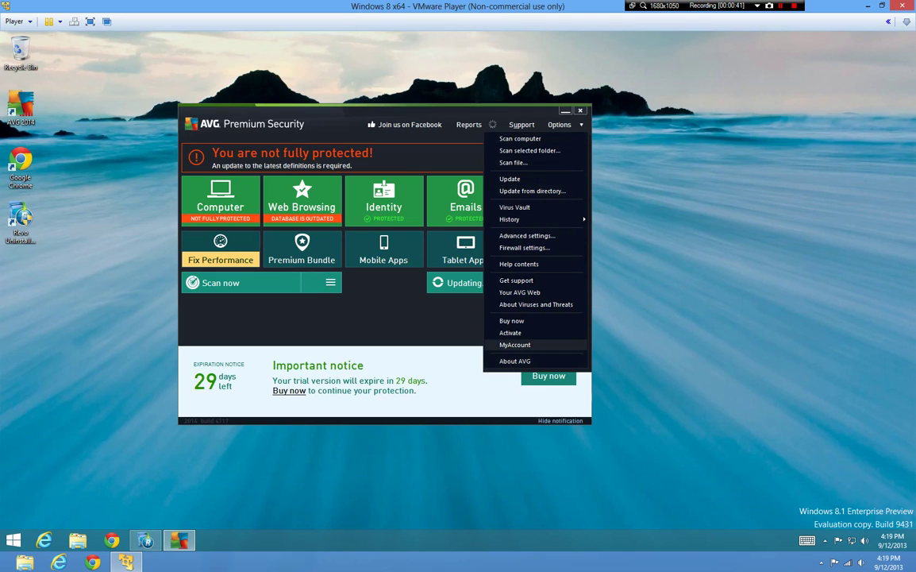
{"action": "left_click", "coordinate": [527, 235]}
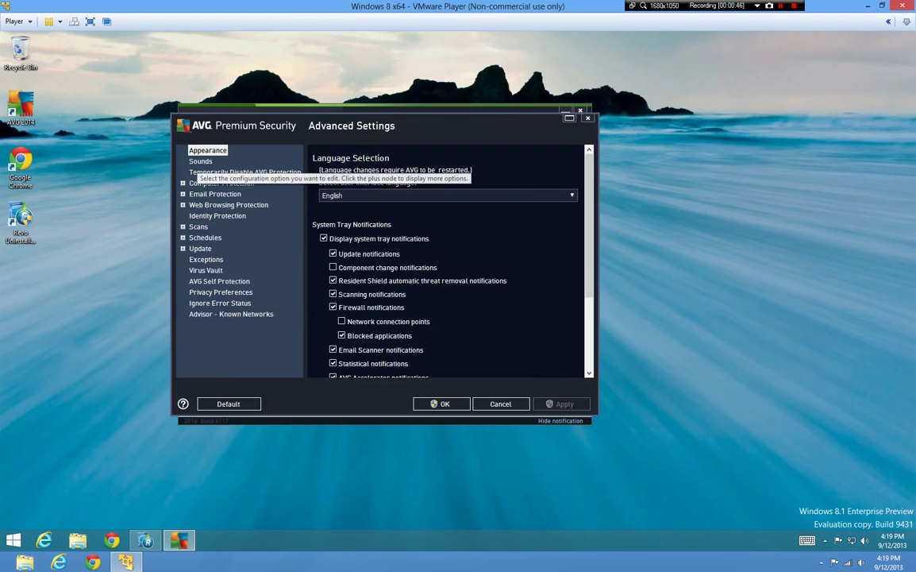
{"action": "left_click", "coordinate": [200, 161]}
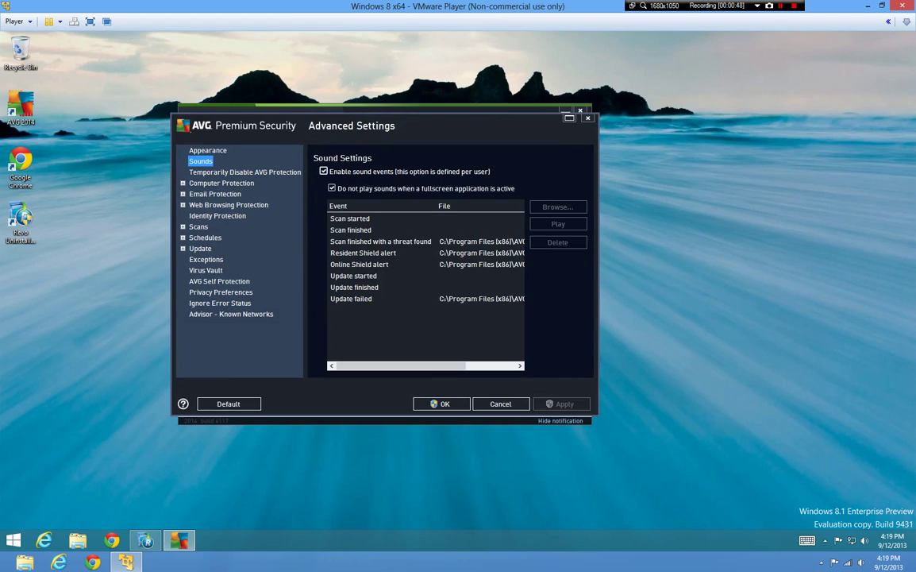
{"action": "left_click", "coordinate": [323, 171]}
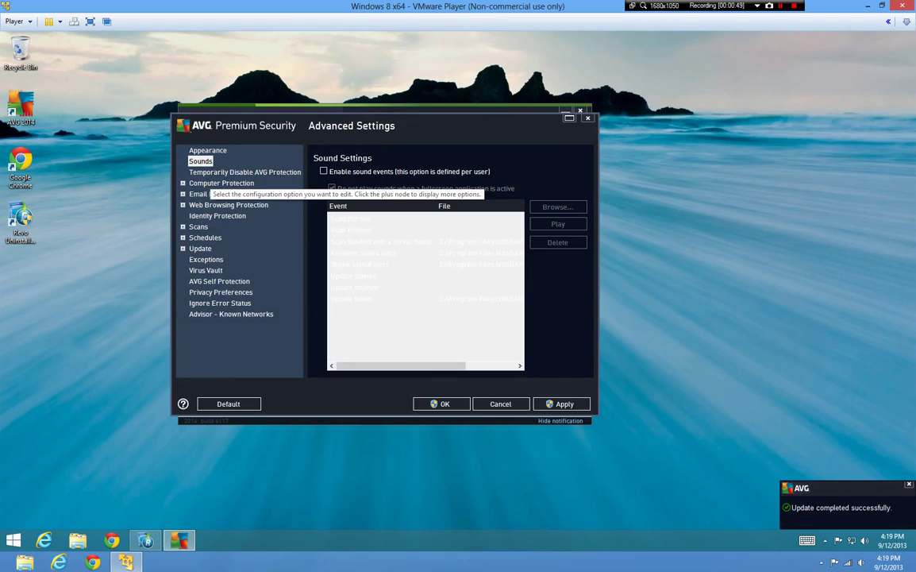
- In the AntiVirus settings, enable reporting of the enhanced set of potentially unwanted programs, scanning files on close, and thorough scanning
{"action": "left_click", "coordinate": [239, 171]}
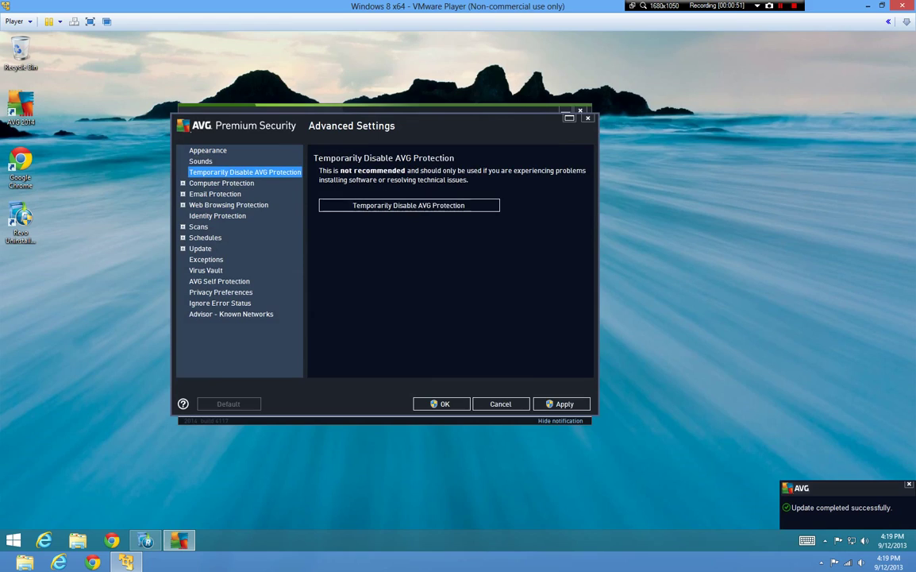
{"action": "left_click", "coordinate": [222, 183]}
{"action": "left_click", "coordinate": [182, 184]}
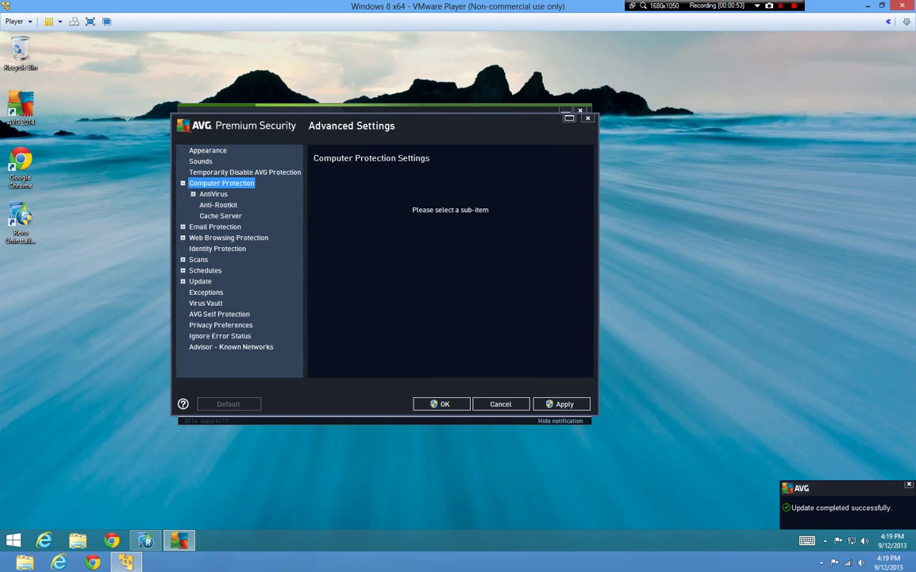
{"action": "left_click", "coordinate": [214, 194]}
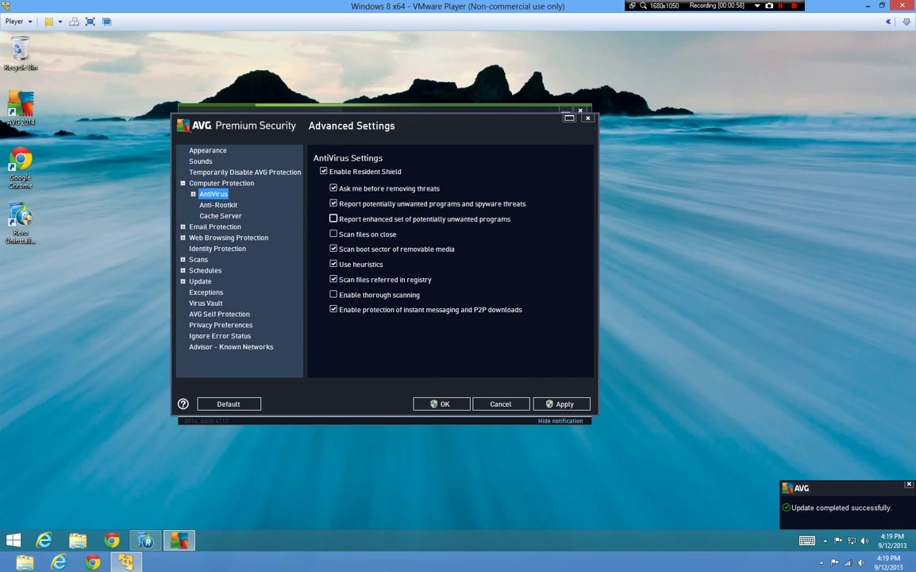
{"action": "left_click", "coordinate": [333, 218]}
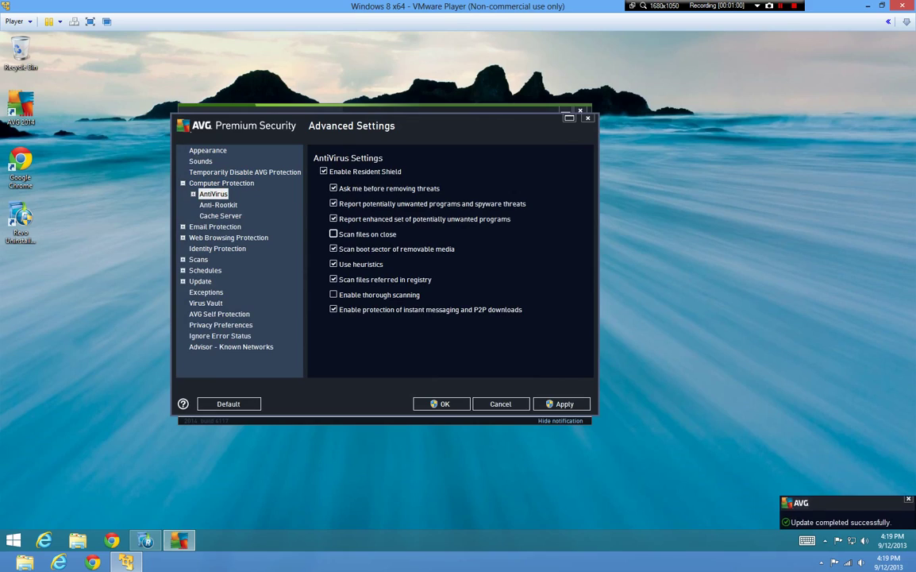
{"action": "left_click", "coordinate": [333, 234]}
{"action": "left_click", "coordinate": [333, 295]}
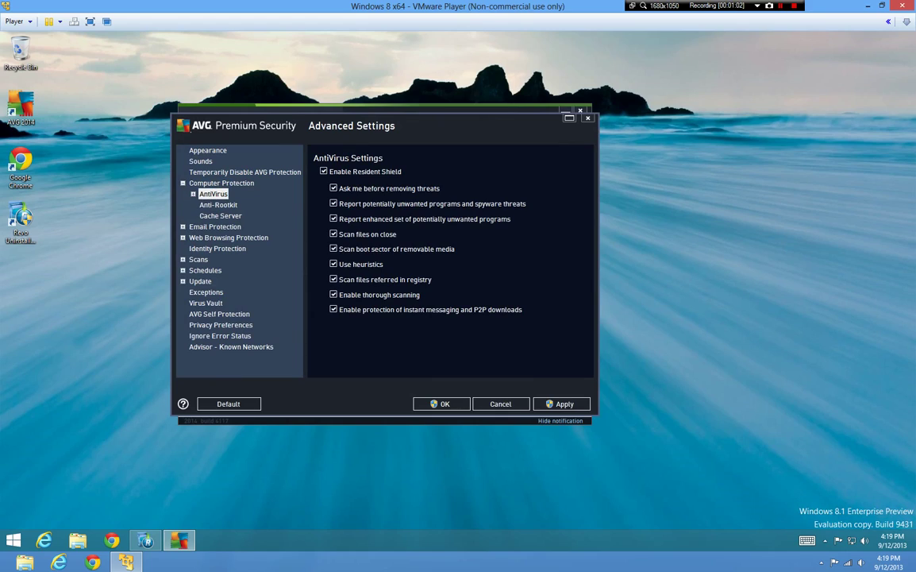
- Review the Anti-Rootkit, Cache Server, Email Scanner, LinkScanner Surf-Shield, Online Shield and Scans settings
{"action": "left_click", "coordinate": [219, 205]}
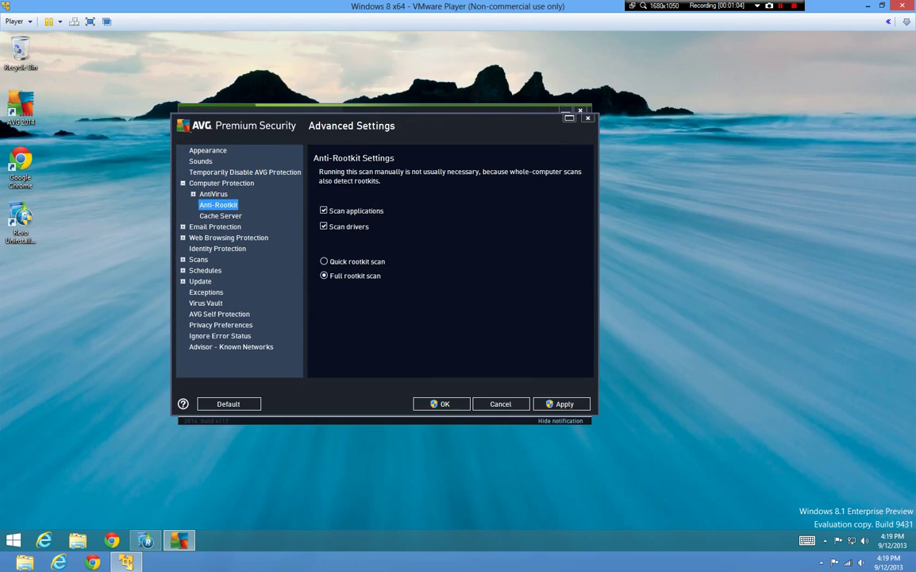
{"action": "left_click", "coordinate": [221, 216]}
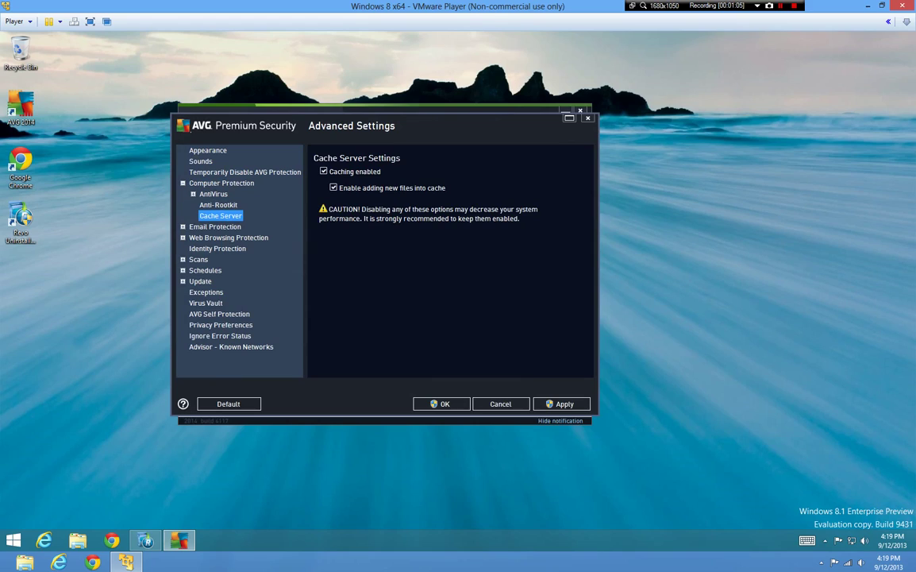
{"action": "left_click", "coordinate": [215, 226]}
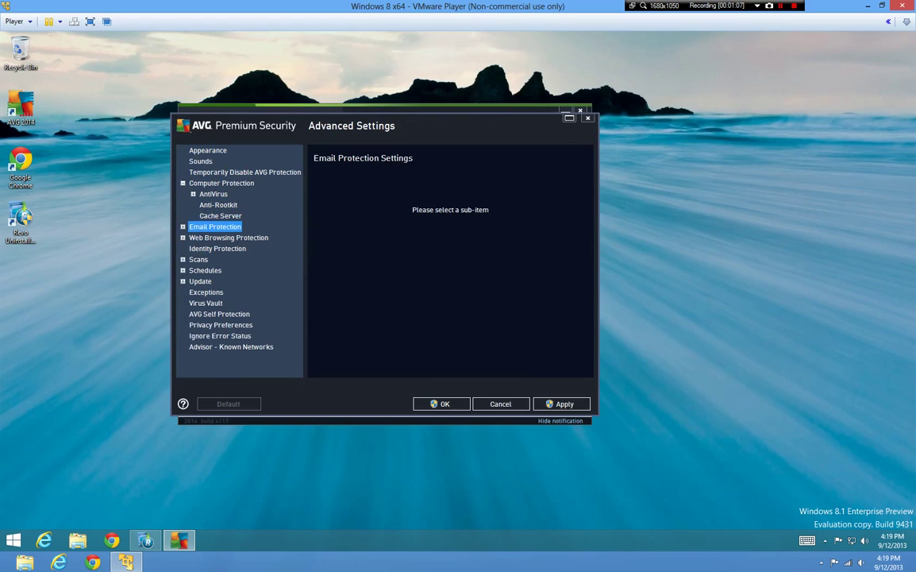
{"action": "left_click", "coordinate": [182, 226]}
{"action": "left_click", "coordinate": [222, 237]}
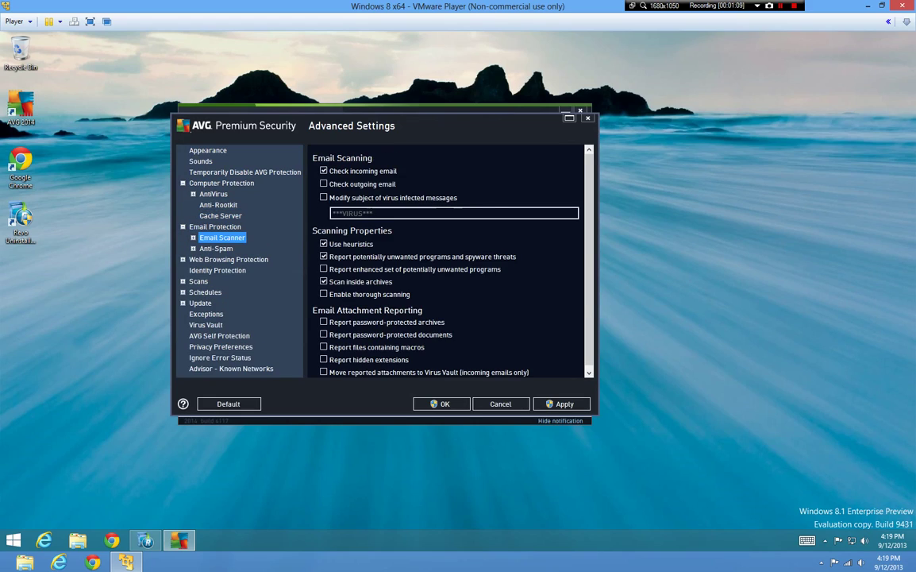
{"action": "left_click", "coordinate": [229, 259]}
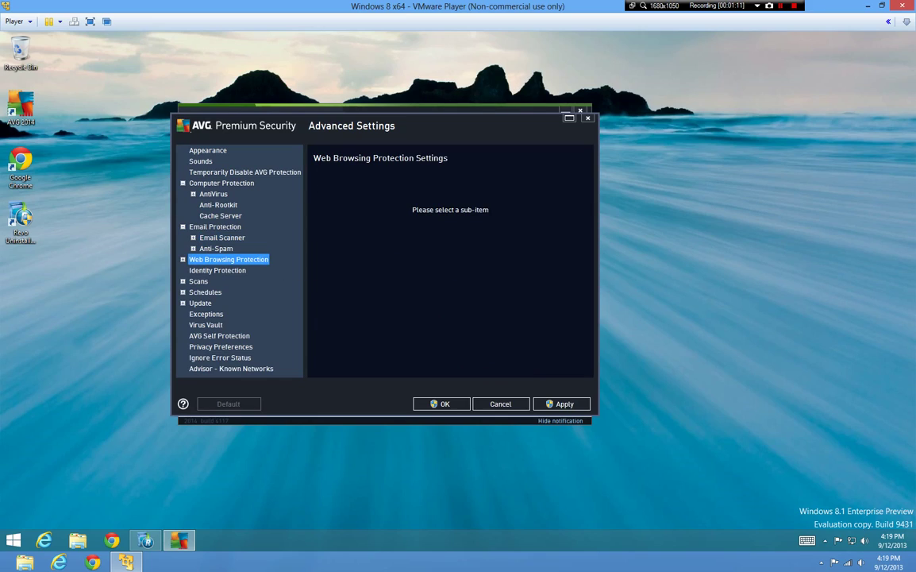
{"action": "left_click", "coordinate": [182, 259]}
{"action": "left_click", "coordinate": [238, 270]}
{"action": "scroll", "coordinate": [238, 270], "scroll_direction": "down", "scroll_amount": 1}
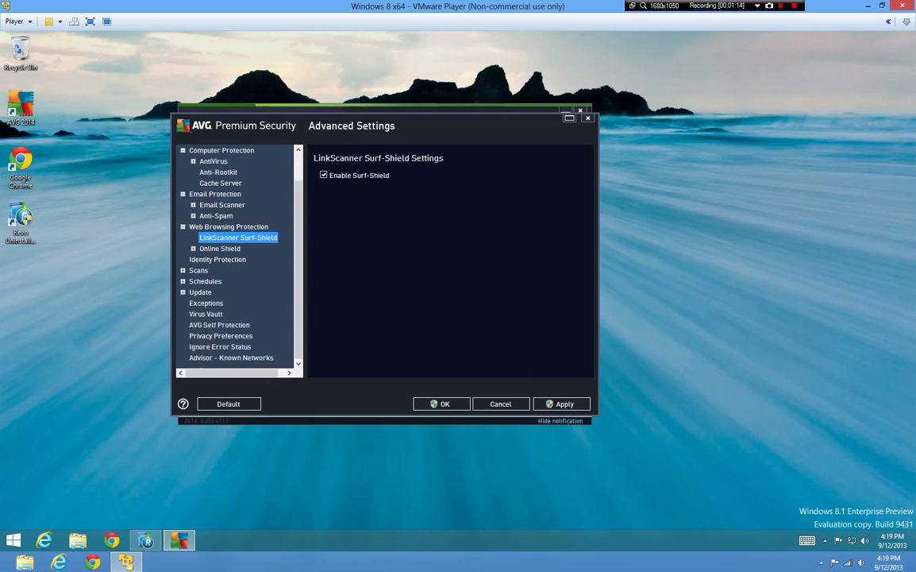
{"action": "left_click", "coordinate": [234, 249]}
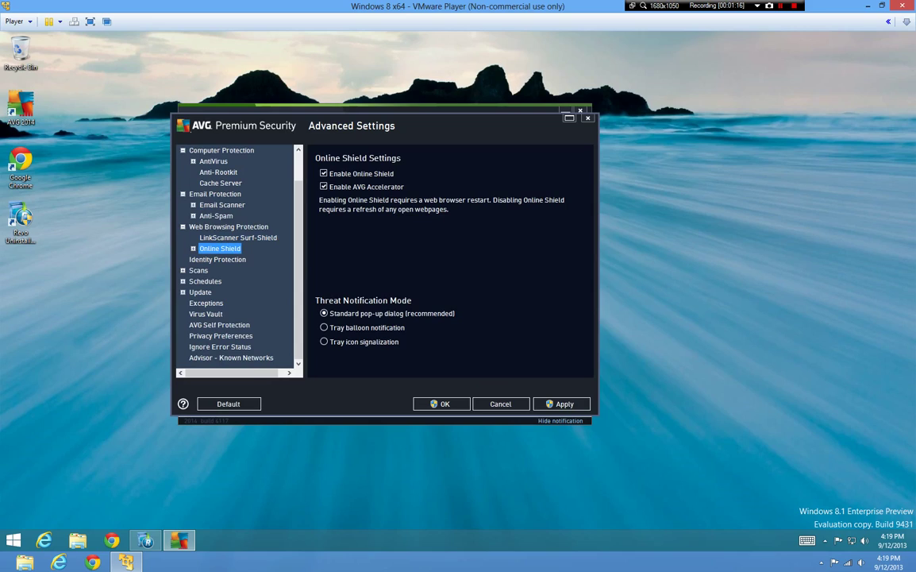
{"action": "left_click", "coordinate": [211, 260]}
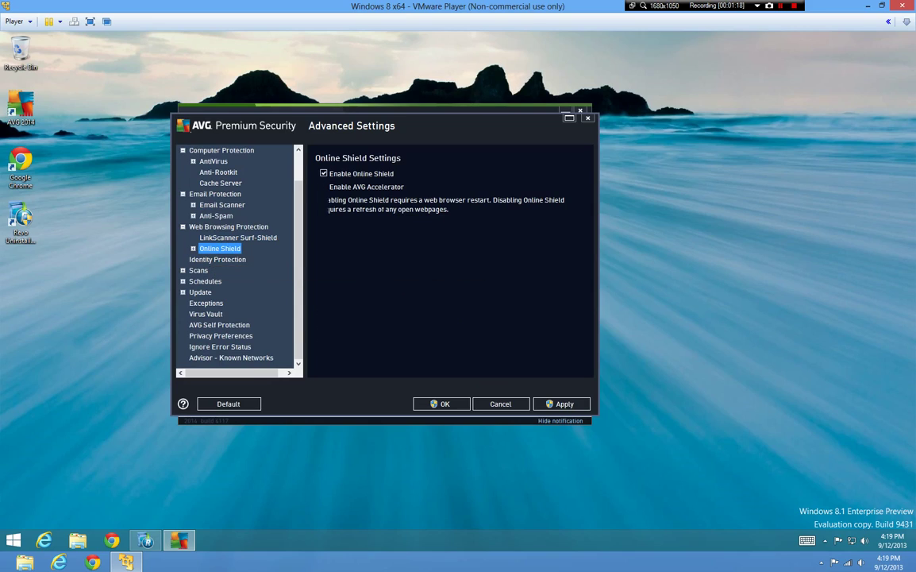
{"action": "left_click", "coordinate": [202, 270]}
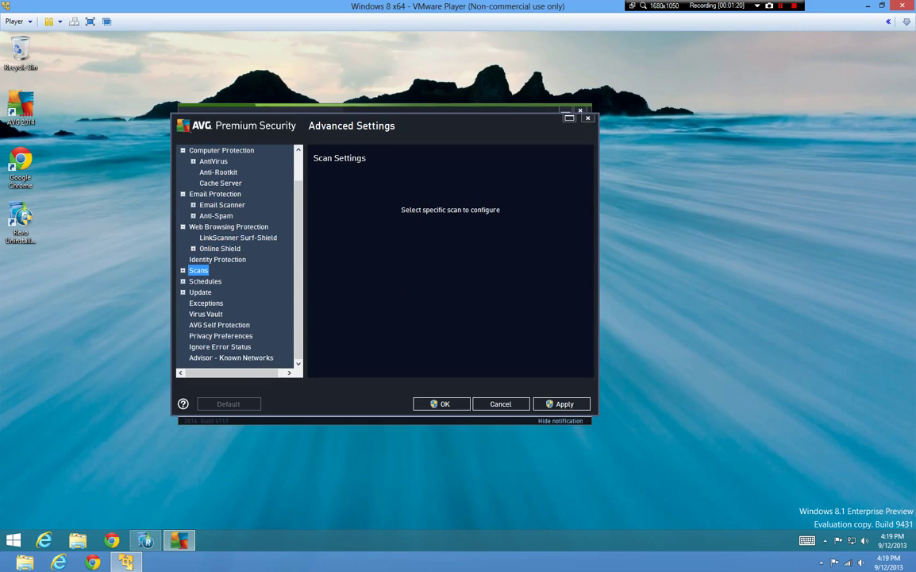
- Review the AVG Self Protection, Privacy Preferences, Ignore Error Status and Advisor - Known Networks settings
{"action": "left_click", "coordinate": [219, 325]}
{"action": "left_click", "coordinate": [221, 336]}
{"action": "left_click", "coordinate": [220, 347]}
{"action": "left_click", "coordinate": [230, 358]}
{"action": "left_click", "coordinate": [220, 347]}
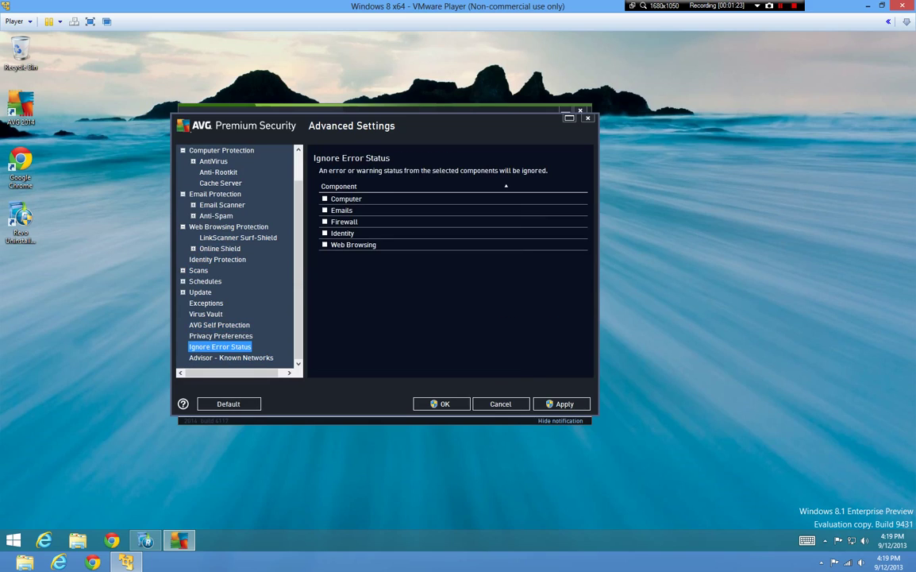
{"action": "left_click", "coordinate": [230, 358]}
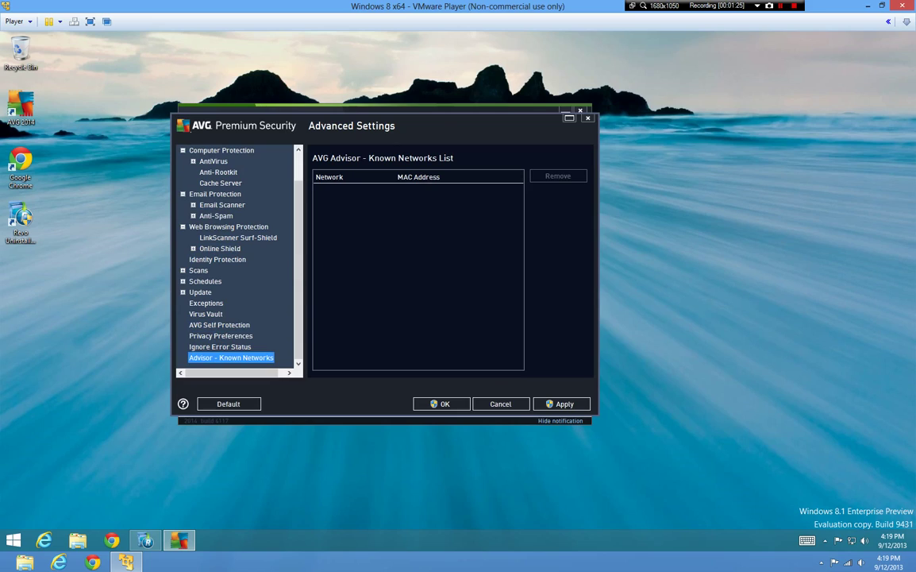
- Review the update proxy and update management settings, as well as the scheduled scan and definition update schedules
{"action": "left_click", "coordinate": [206, 303]}
{"action": "left_click", "coordinate": [183, 292]}
{"action": "left_click", "coordinate": [209, 303]}
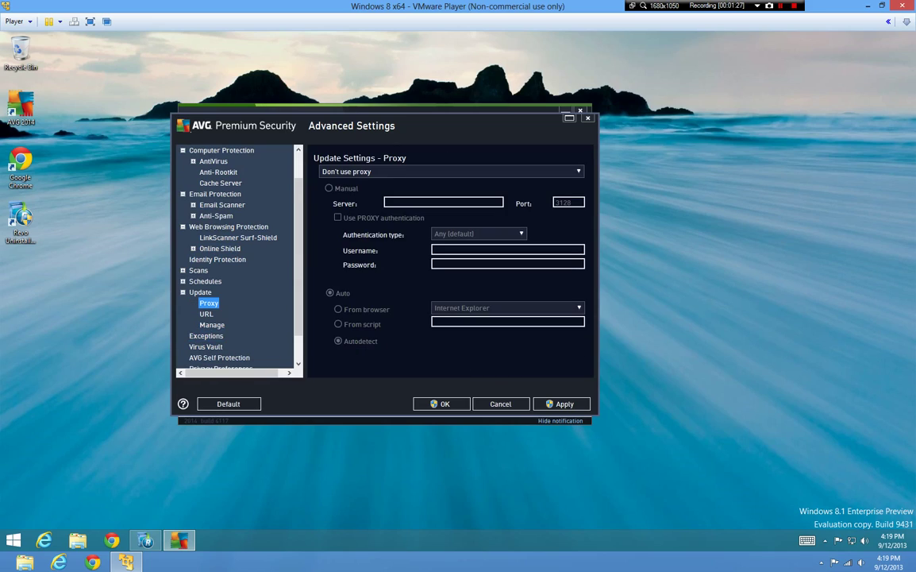
{"action": "left_click", "coordinate": [212, 325]}
{"action": "left_click", "coordinate": [182, 281]}
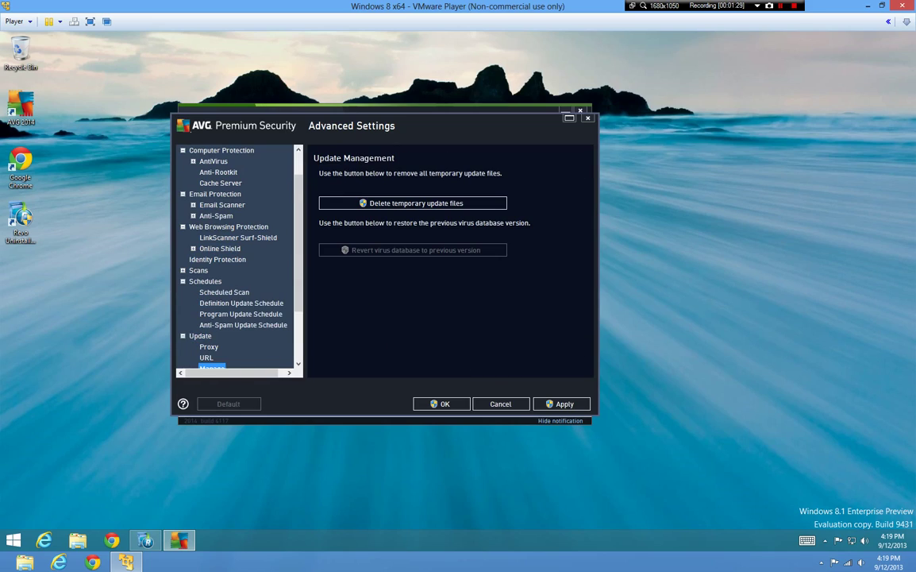
{"action": "left_click", "coordinate": [223, 292]}
{"action": "left_click", "coordinate": [241, 303]}
{"action": "scroll", "coordinate": [241, 304], "scroll_direction": "up", "scroll_amount": 1}
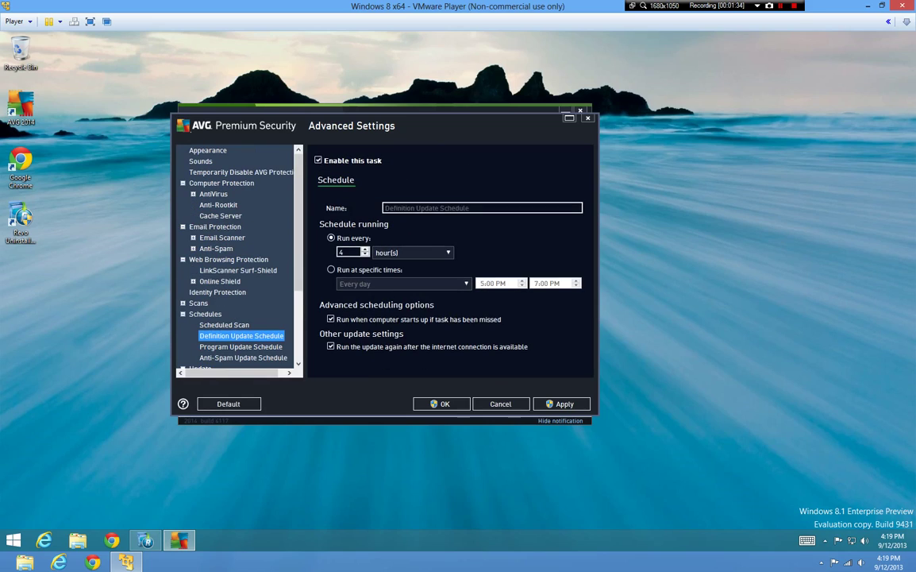
- Apply the changed advanced settings and close the dialog
{"action": "left_click", "coordinate": [560, 403]}
{"action": "left_click", "coordinate": [441, 403]}
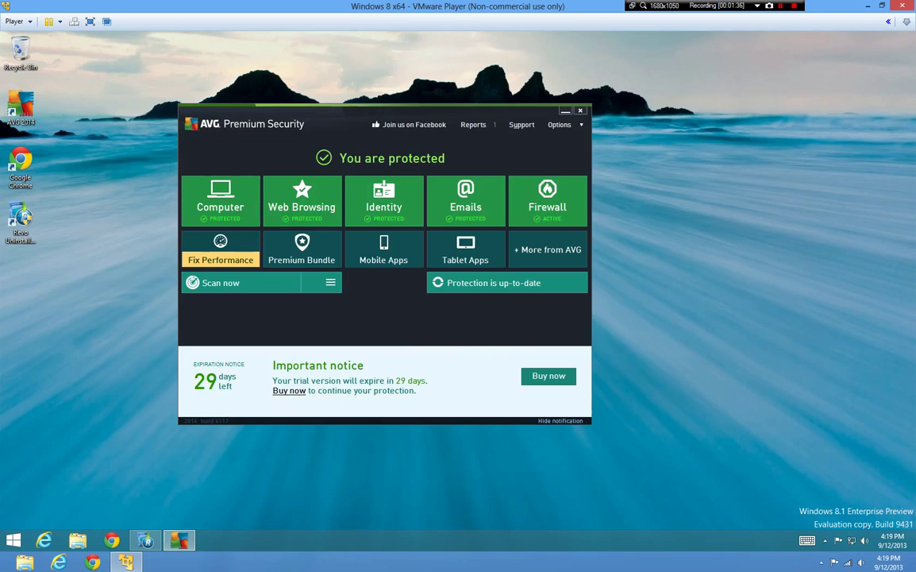
- Review the firewall's general mode, application rules, and file and printer sharing settings, leaving without saving
{"action": "left_click", "coordinate": [564, 125]}
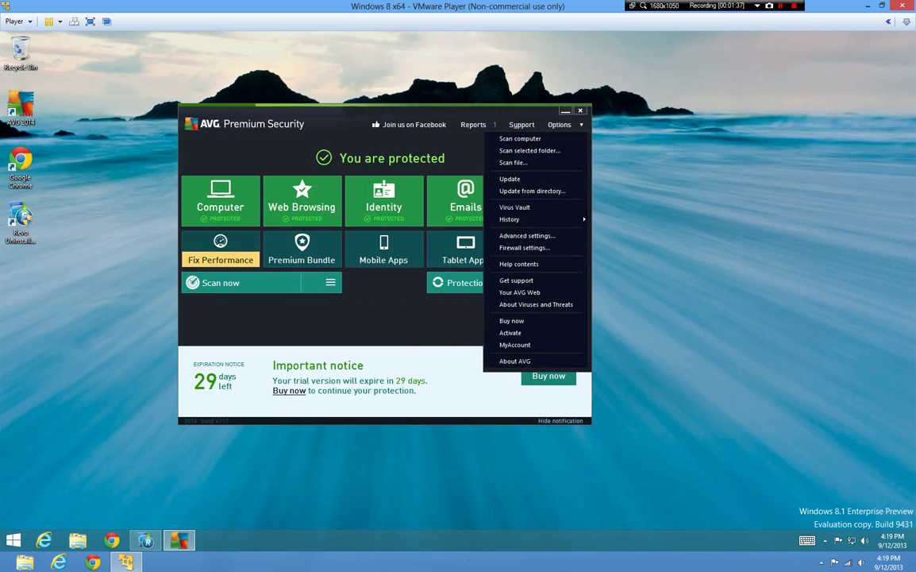
{"action": "left_click", "coordinate": [525, 248]}
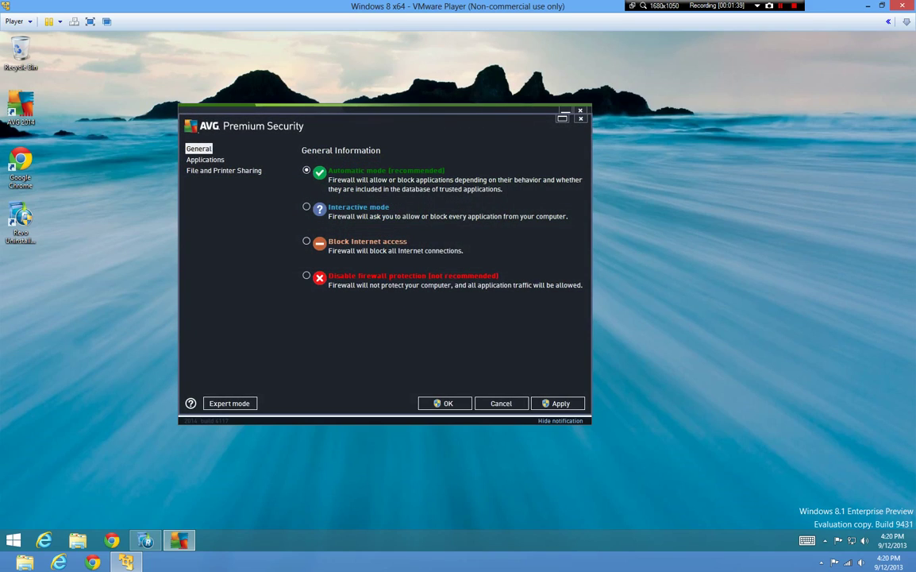
{"action": "left_click", "coordinate": [205, 160]}
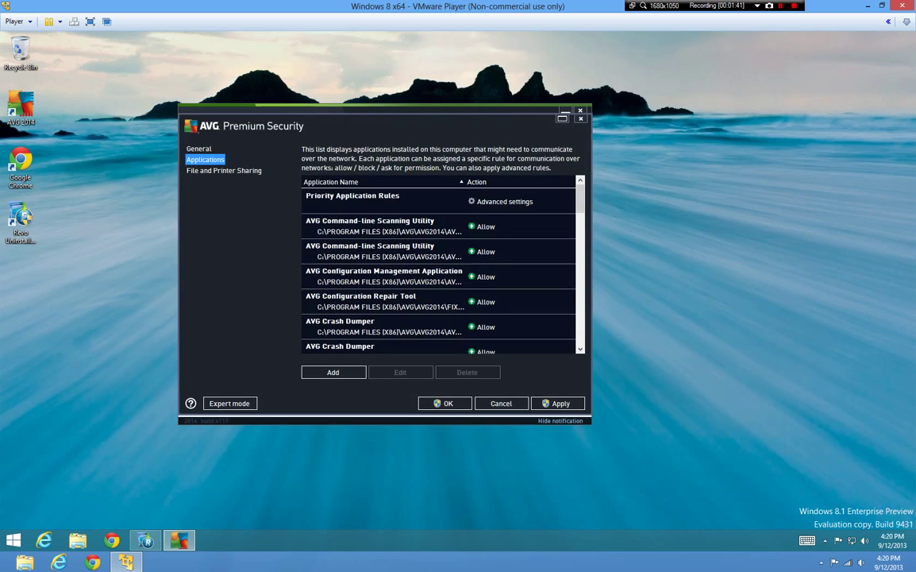
{"action": "left_click_drag", "start_coordinate": [580, 200], "coordinate": [581, 205]}
{"action": "scroll", "coordinate": [441, 266], "scroll_direction": "down", "scroll_amount": 5}
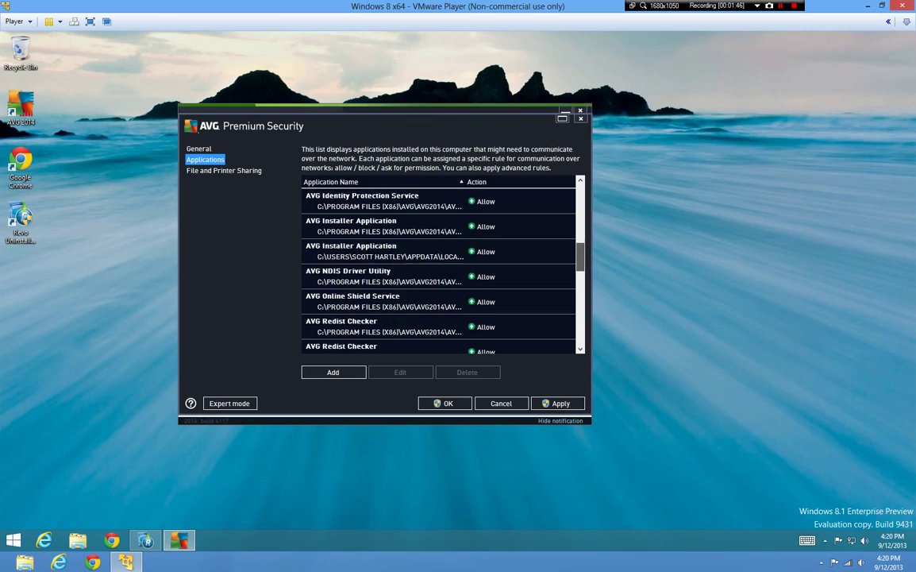
{"action": "scroll", "coordinate": [441, 266], "scroll_direction": "down", "scroll_amount": 4}
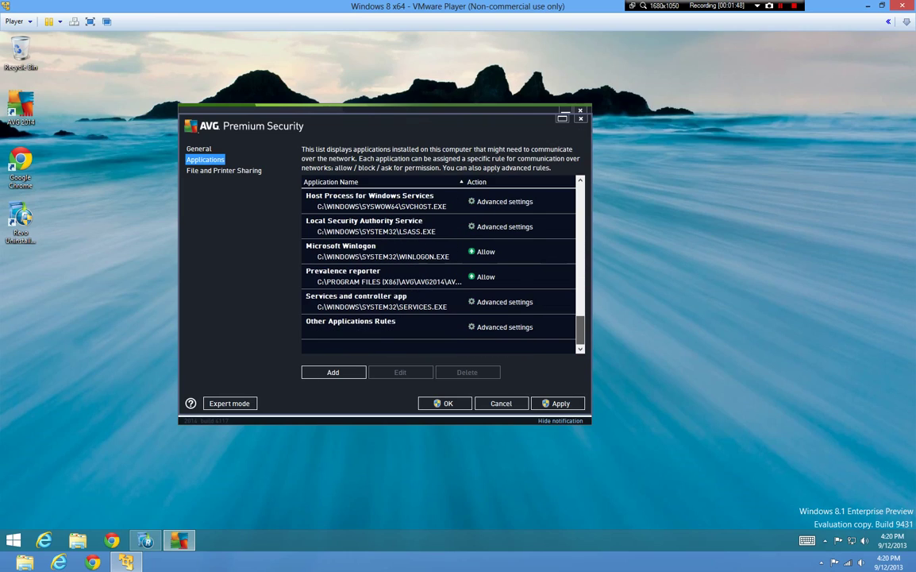
{"action": "left_click", "coordinate": [224, 170]}
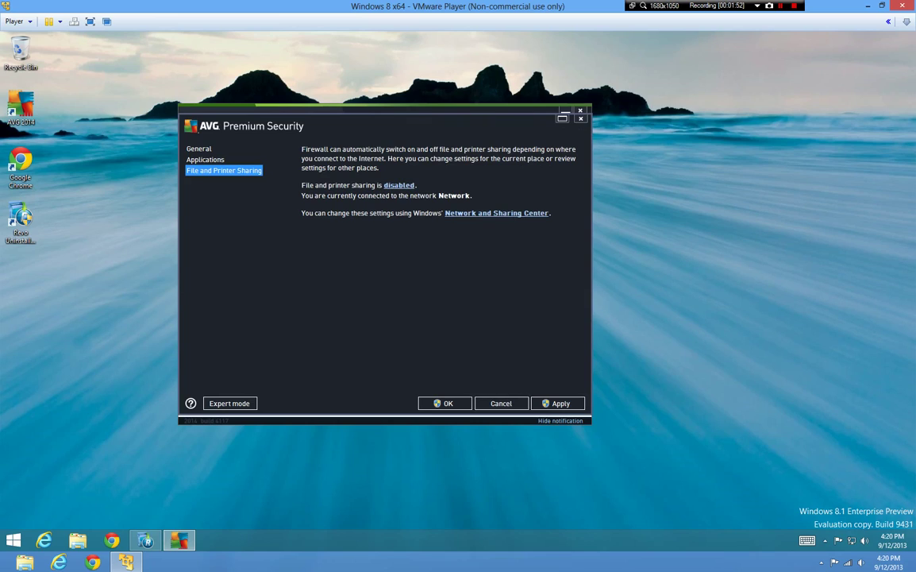
{"action": "left_click", "coordinate": [501, 403]}
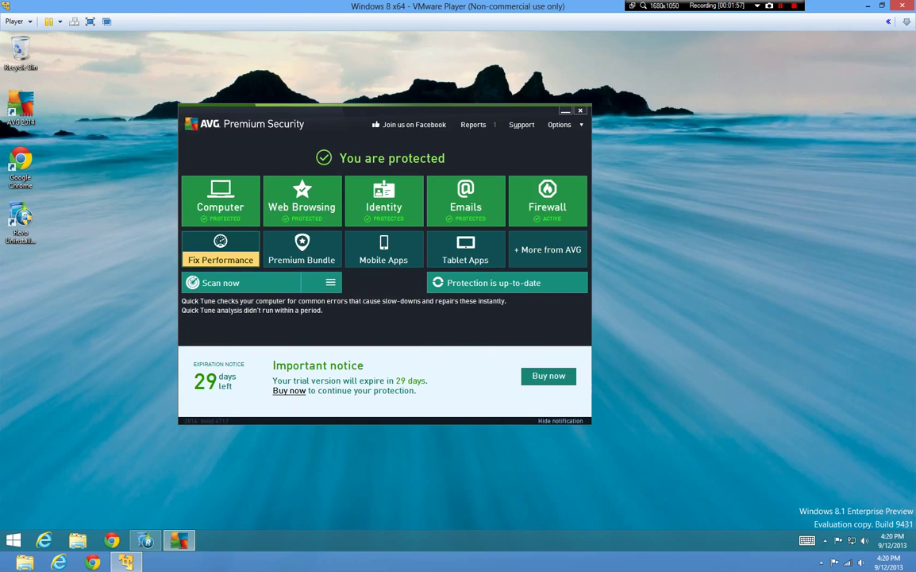
- Start a Quick Tune analysis of the PC with permission to make changes, stop it, and return to the main overview
{"action": "left_click", "coordinate": [220, 248]}
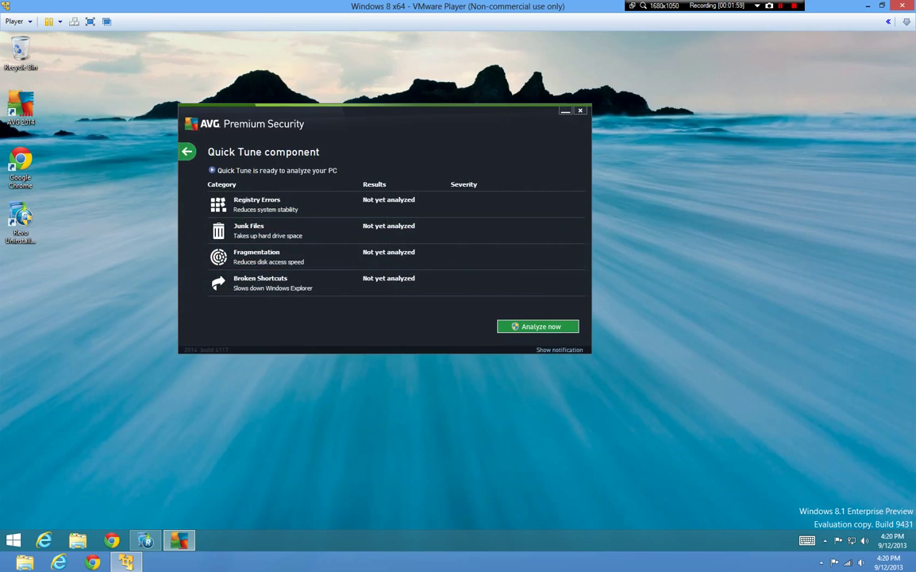
{"action": "left_click", "coordinate": [539, 326]}
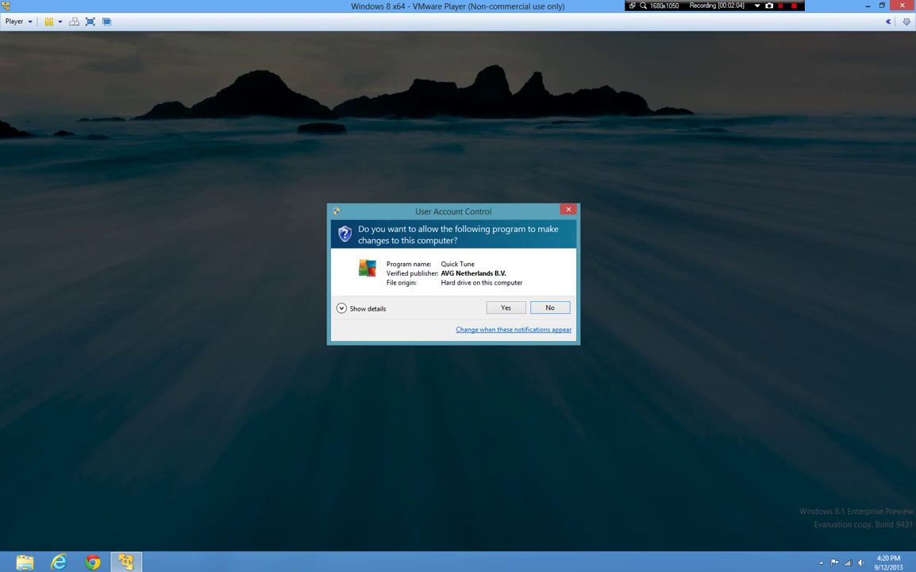
{"action": "left_click", "coordinate": [506, 307]}
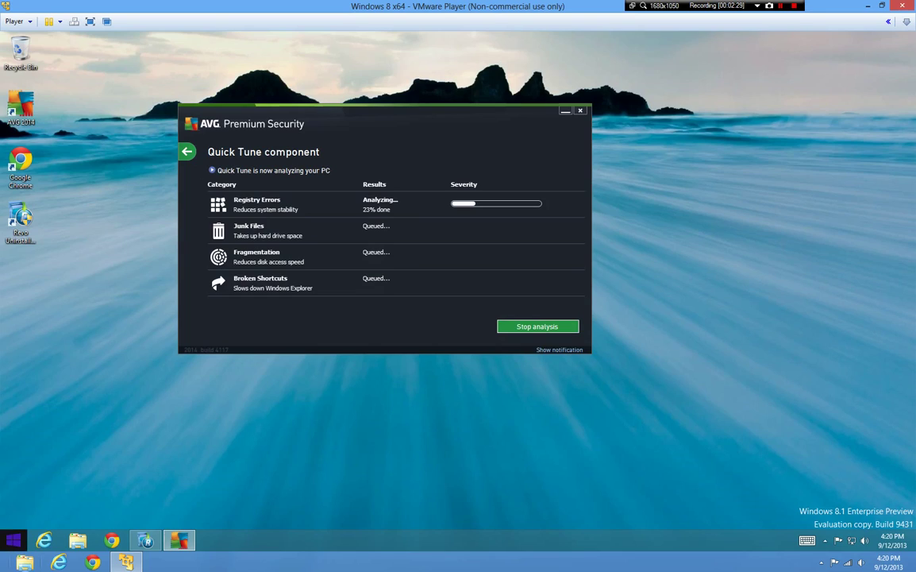
{"action": "mouse_move", "coordinate": [145, 540]}
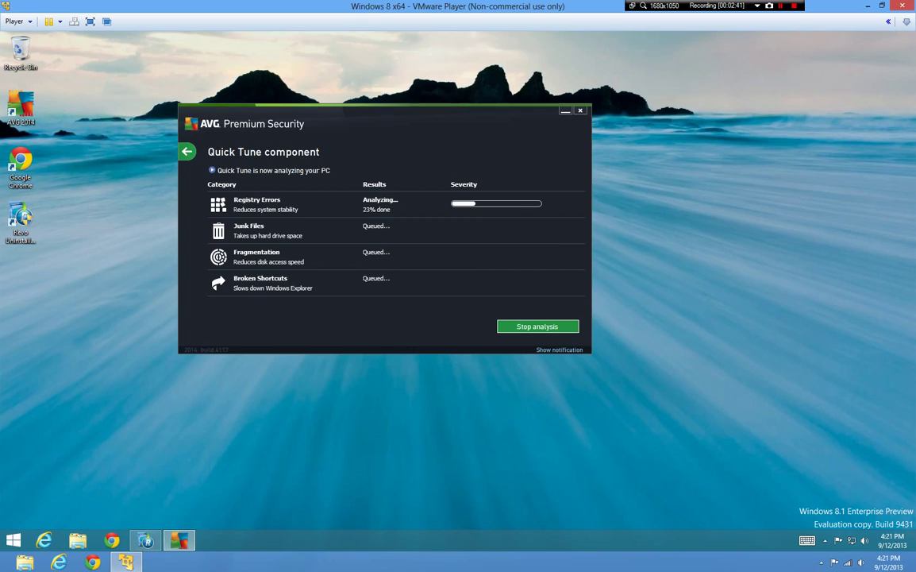
{"action": "left_click", "coordinate": [537, 327]}
{"action": "left_click", "coordinate": [360, 254]}
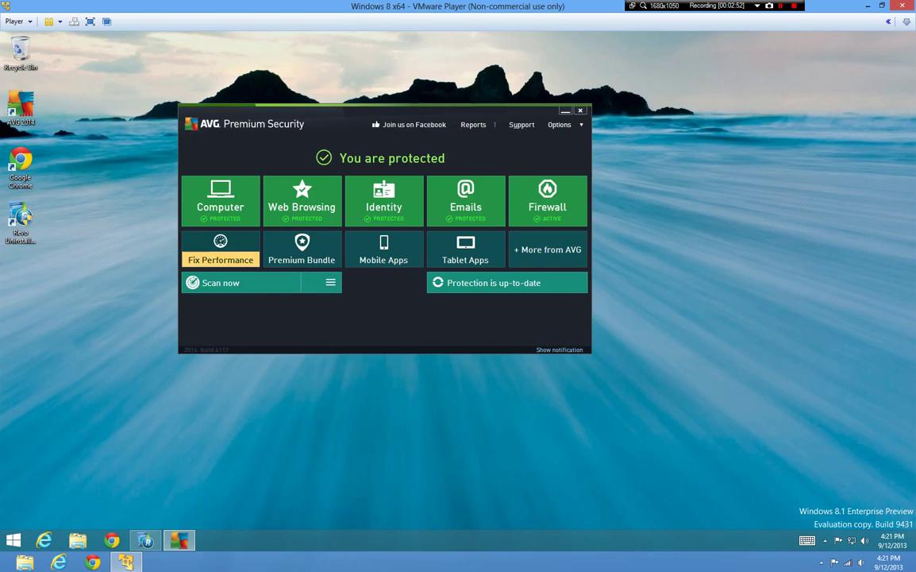
- Look over the Web Browsing Protection components and the commands offered under the program's options
{"action": "left_click", "coordinate": [302, 202]}
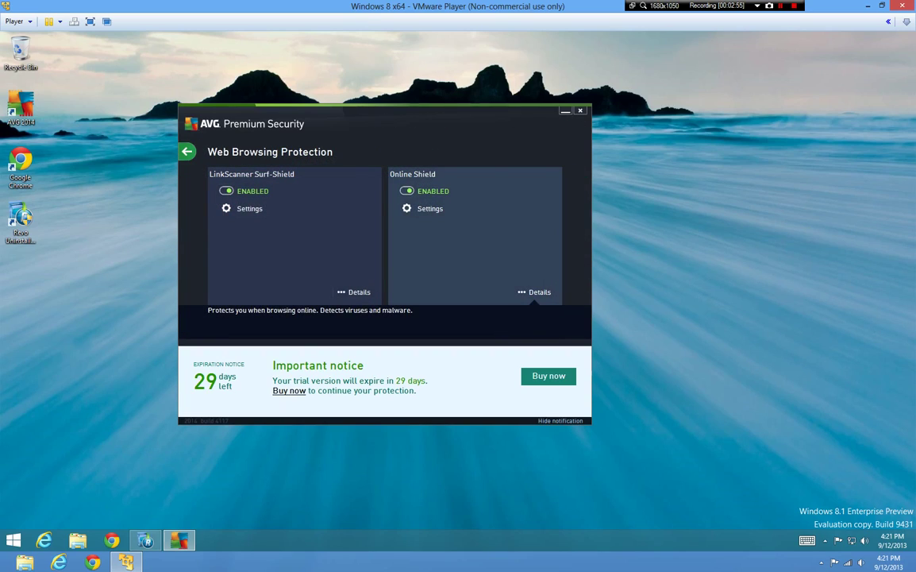
{"action": "left_click", "coordinate": [186, 152]}
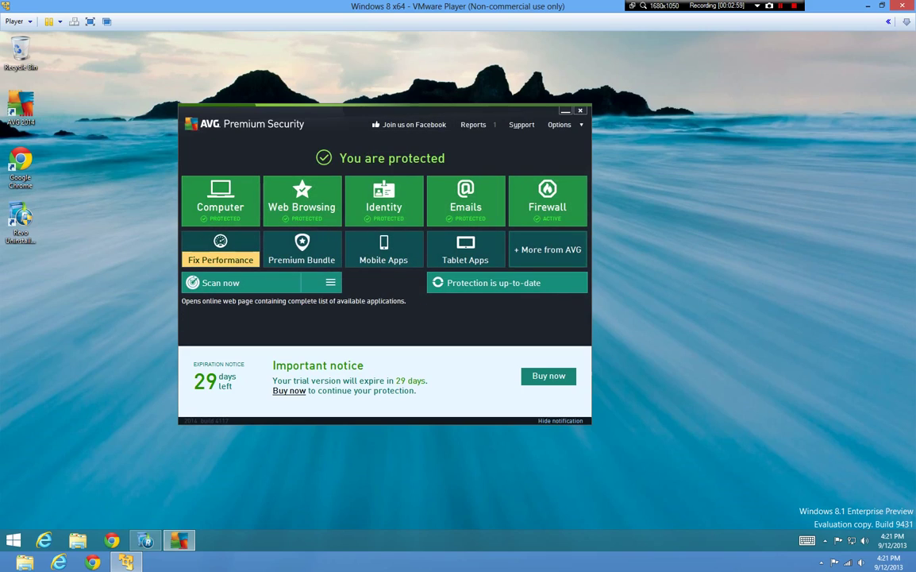
{"action": "left_click", "coordinate": [564, 124]}
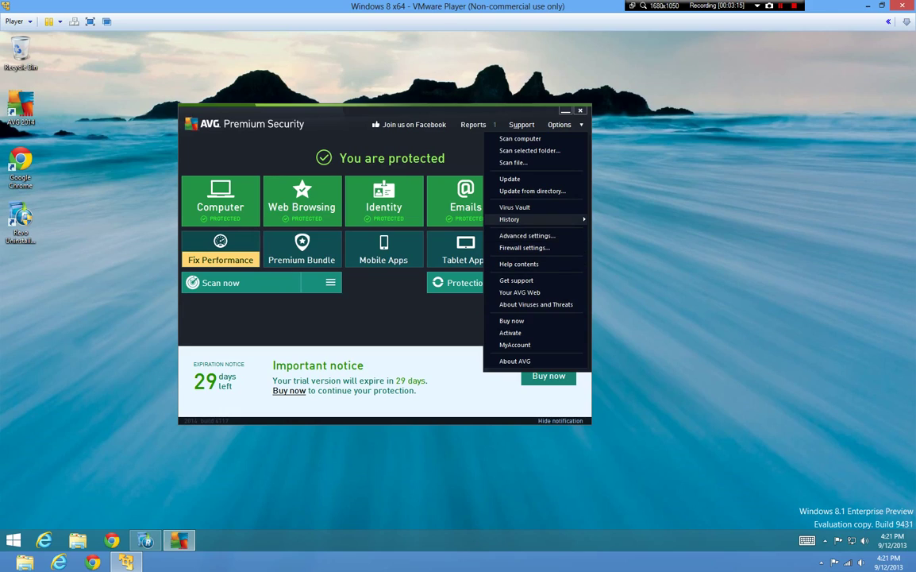
{"action": "left_click", "coordinate": [527, 236]}
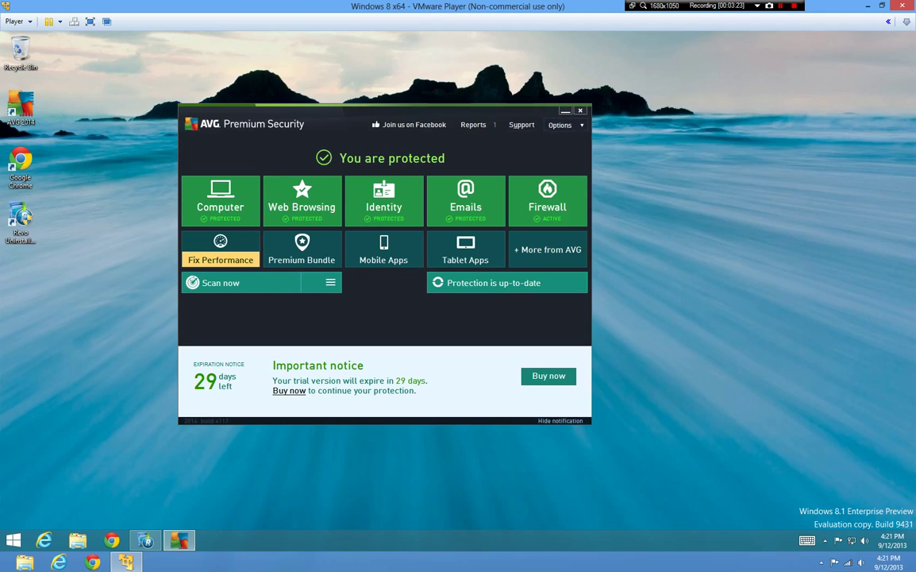
{"action": "left_click", "coordinate": [559, 124]}
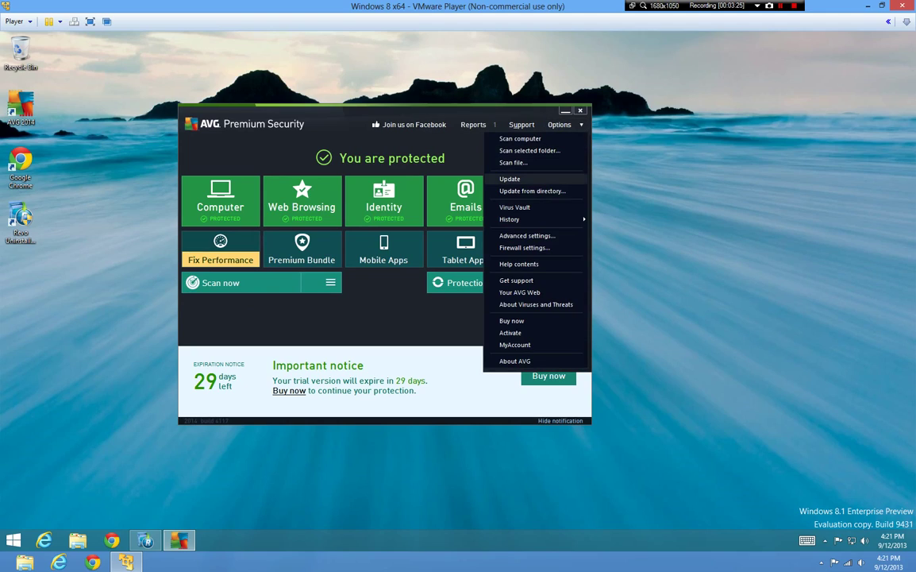
{"action": "left_click", "coordinate": [559, 125]}
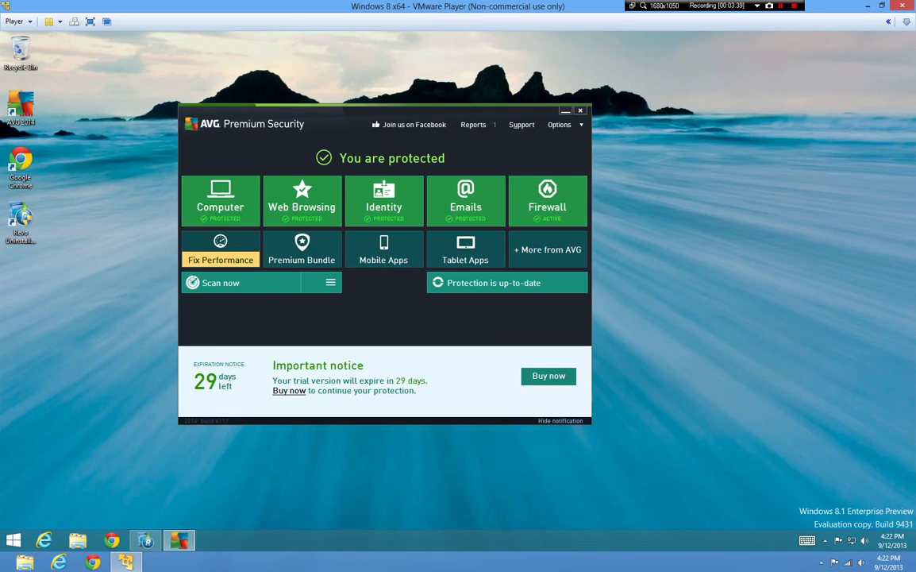
- Review the Computer, Web Browsing and Identity protection components, returning to the main overview after each
{"action": "left_click", "coordinate": [220, 198]}
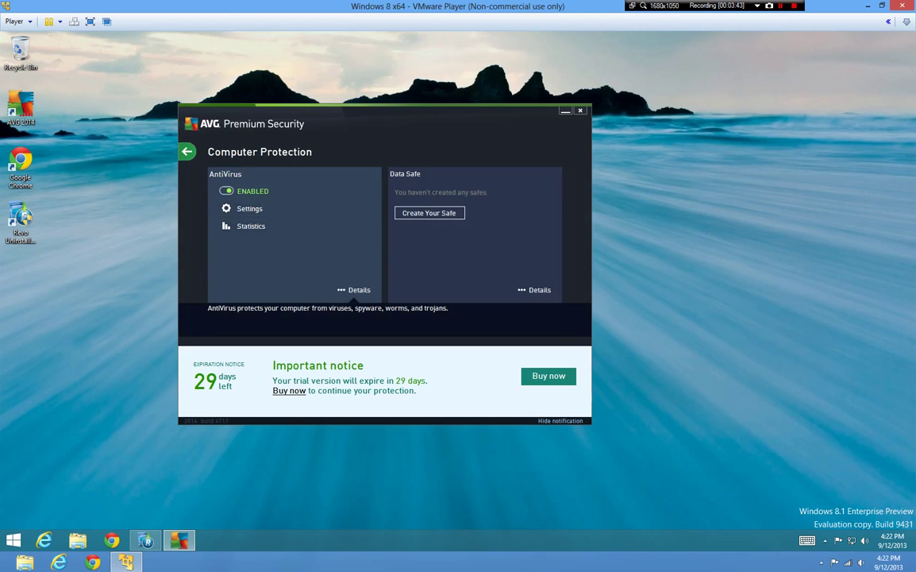
{"action": "left_click", "coordinate": [187, 151]}
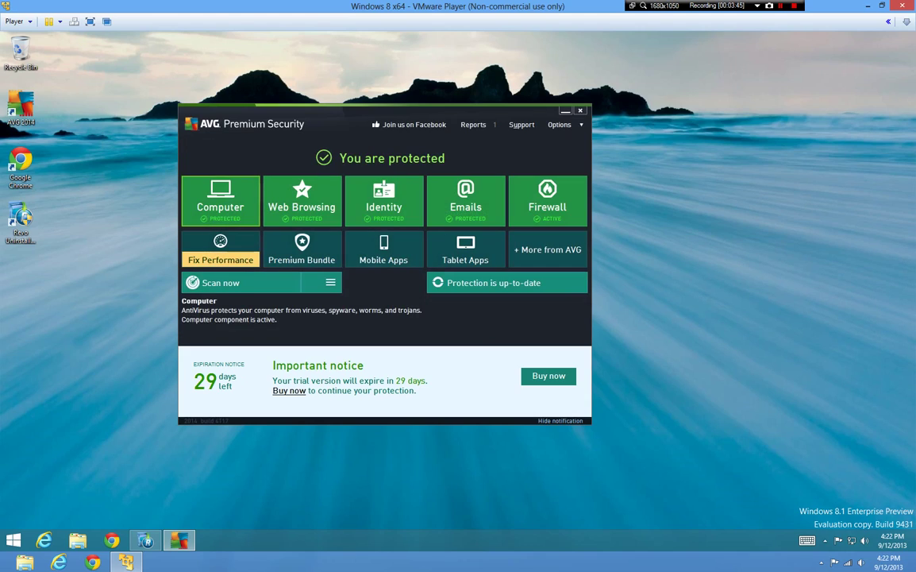
{"action": "left_click", "coordinate": [274, 187]}
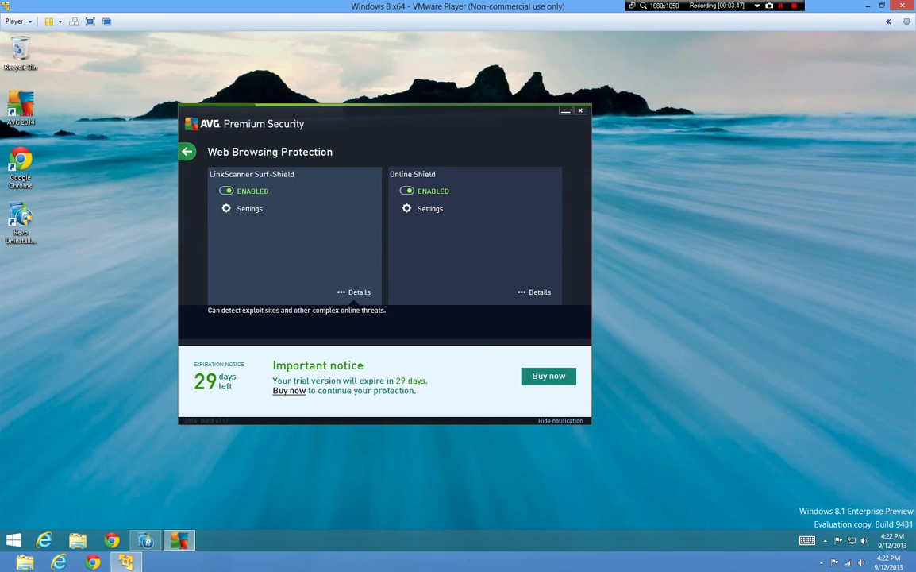
{"action": "left_click", "coordinate": [188, 151]}
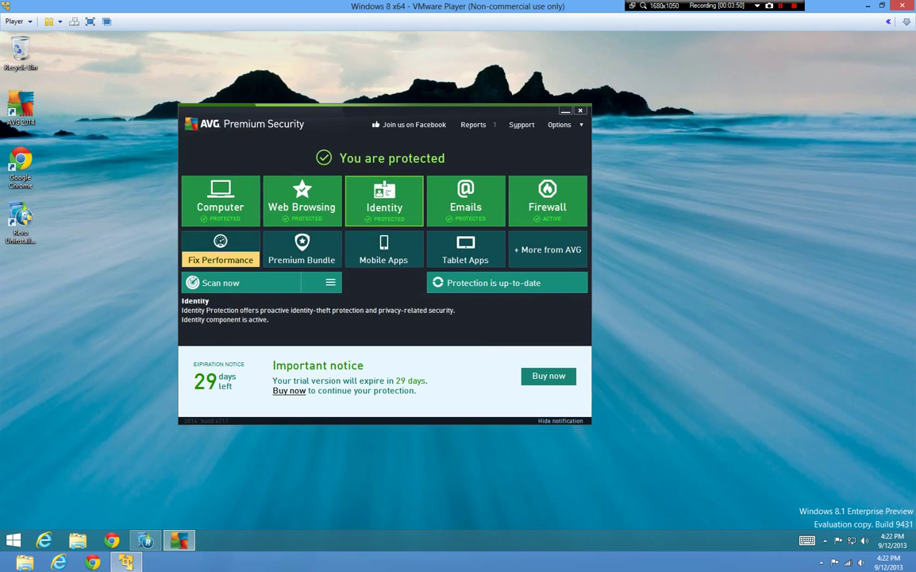
{"action": "left_click", "coordinate": [384, 199]}
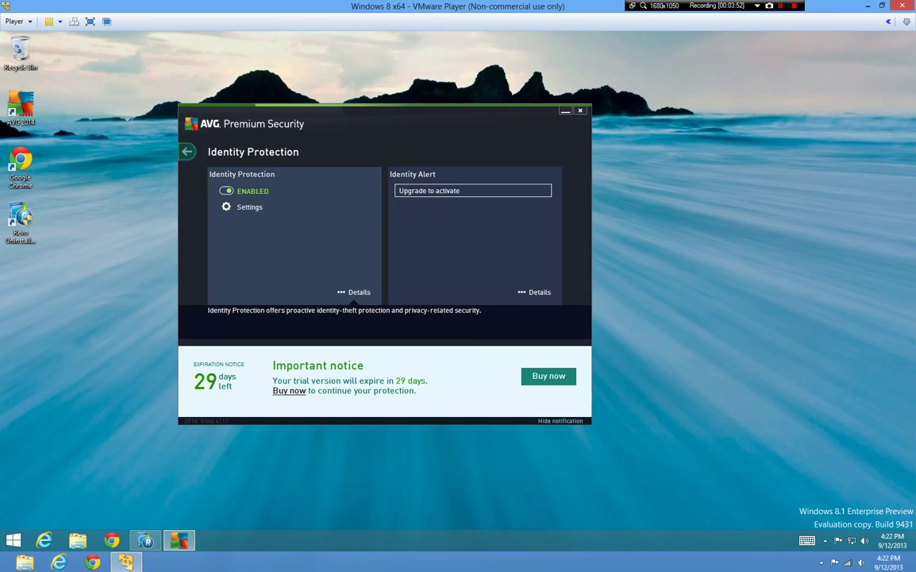
{"action": "left_click", "coordinate": [187, 151]}
- Review the Email Protection, Firewall and Scan Options pages, returning to the main overview after each
{"action": "left_click", "coordinate": [465, 198]}
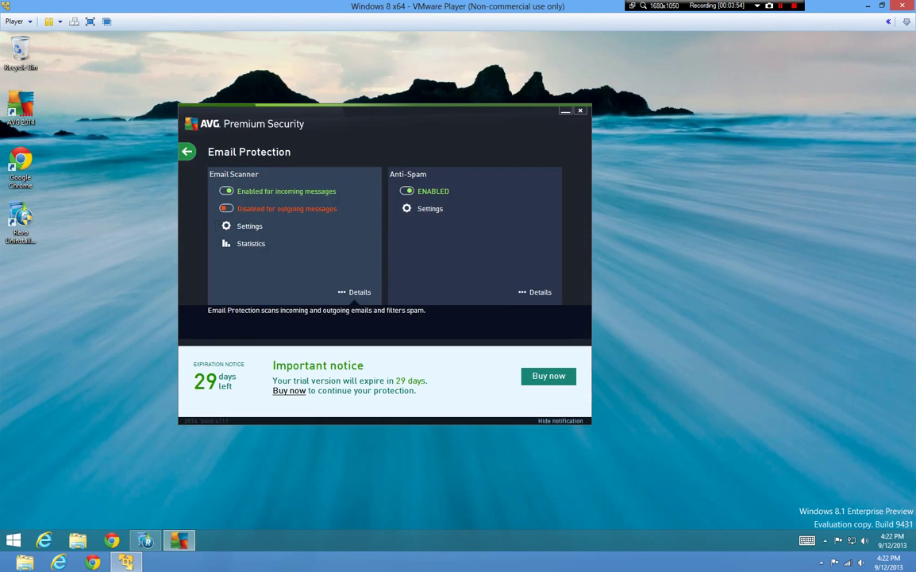
{"action": "left_click", "coordinate": [188, 151]}
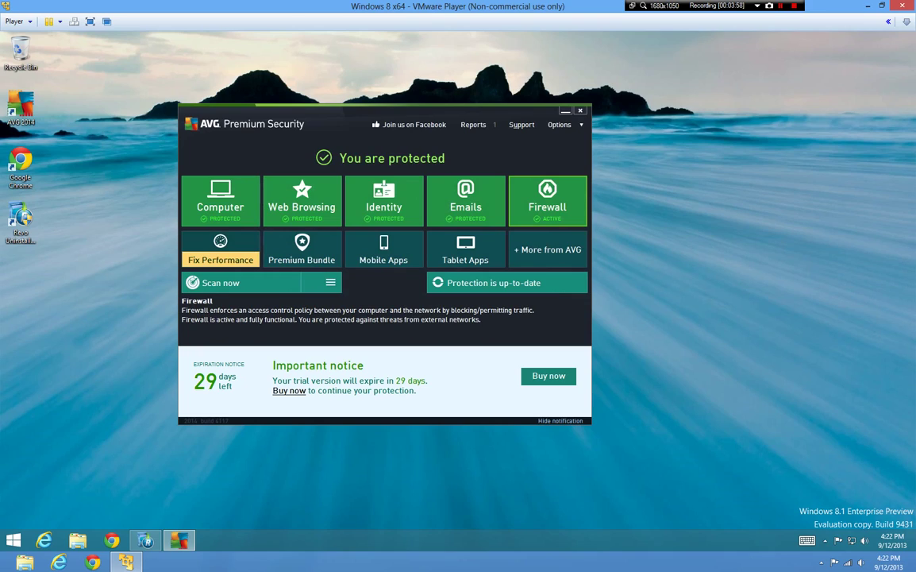
{"action": "left_click", "coordinate": [547, 199]}
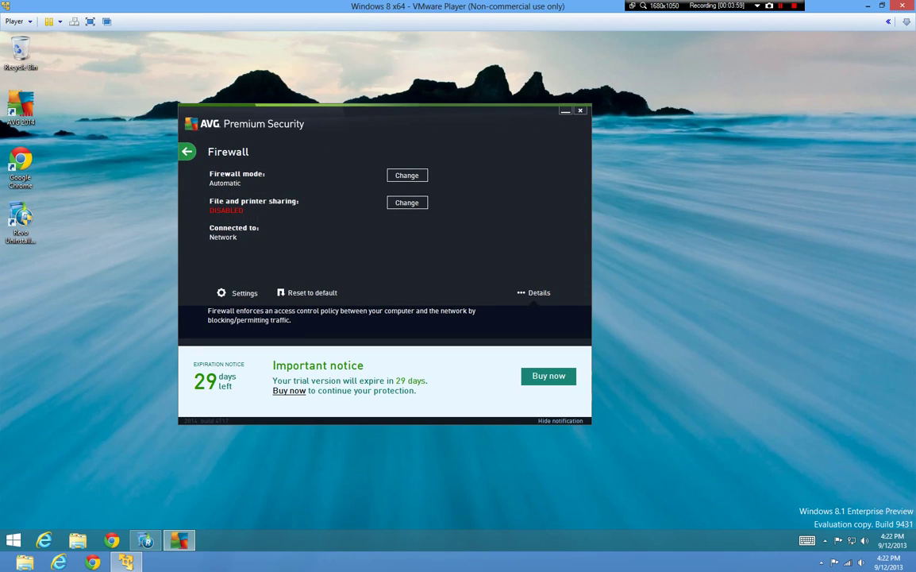
{"action": "left_click", "coordinate": [187, 151]}
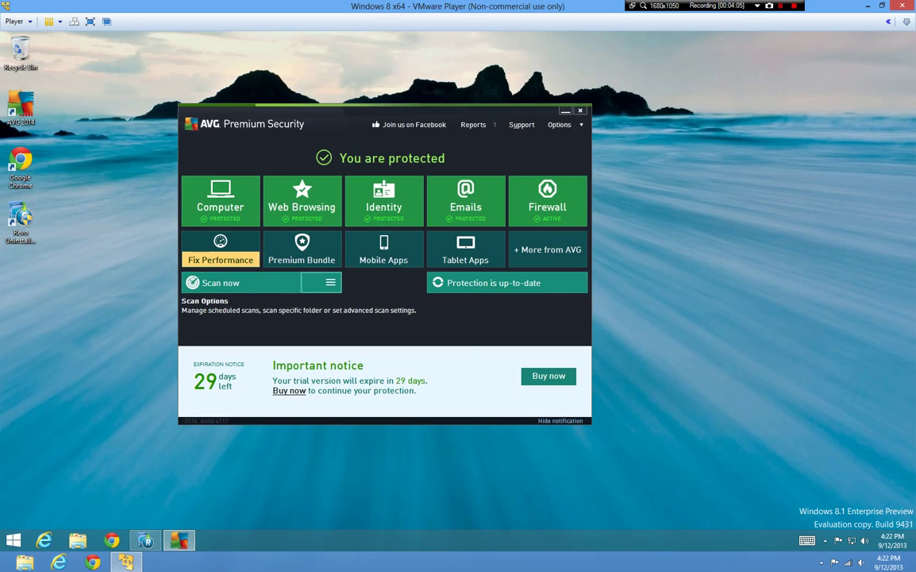
{"action": "left_click", "coordinate": [331, 283]}
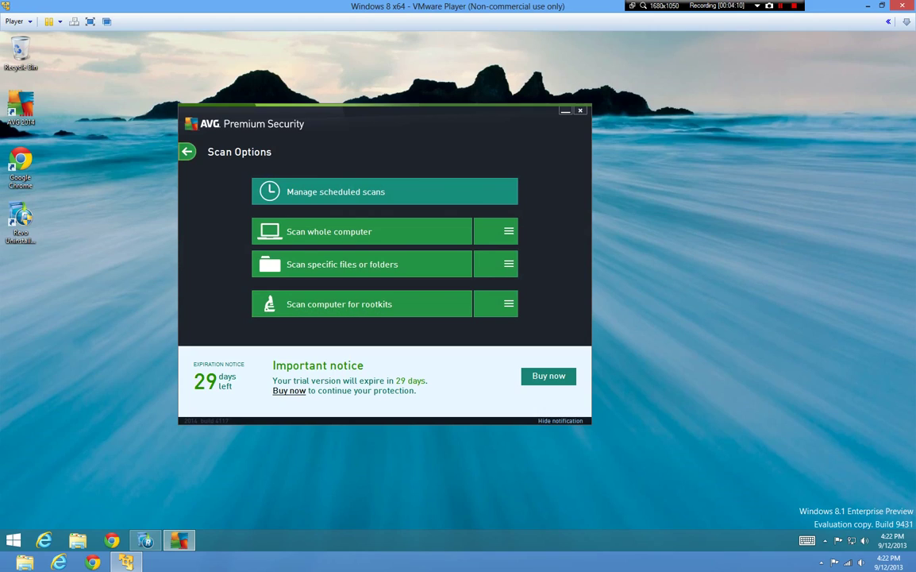
{"action": "left_click", "coordinate": [187, 152]}
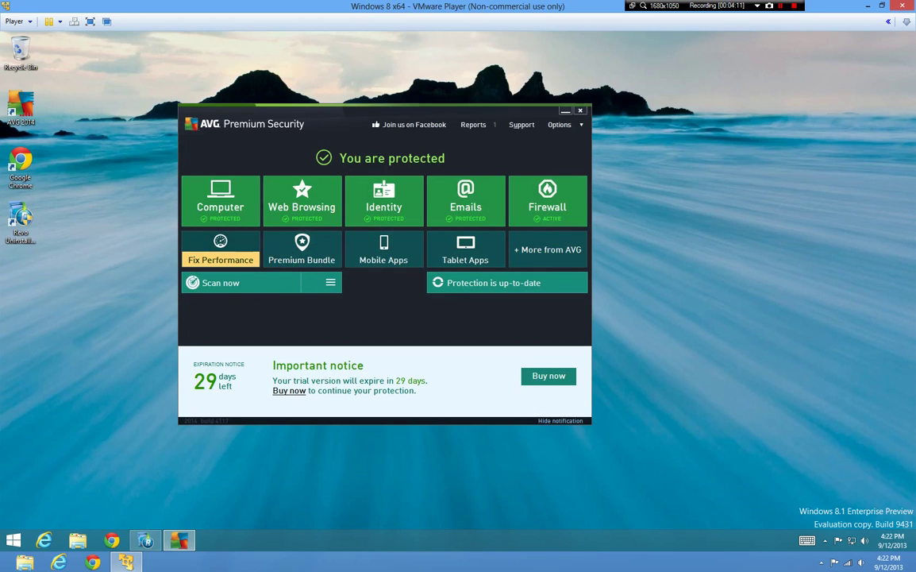
{"action": "left_click_drag", "start_coordinate": [192, 127], "coordinate": [278, 163]}
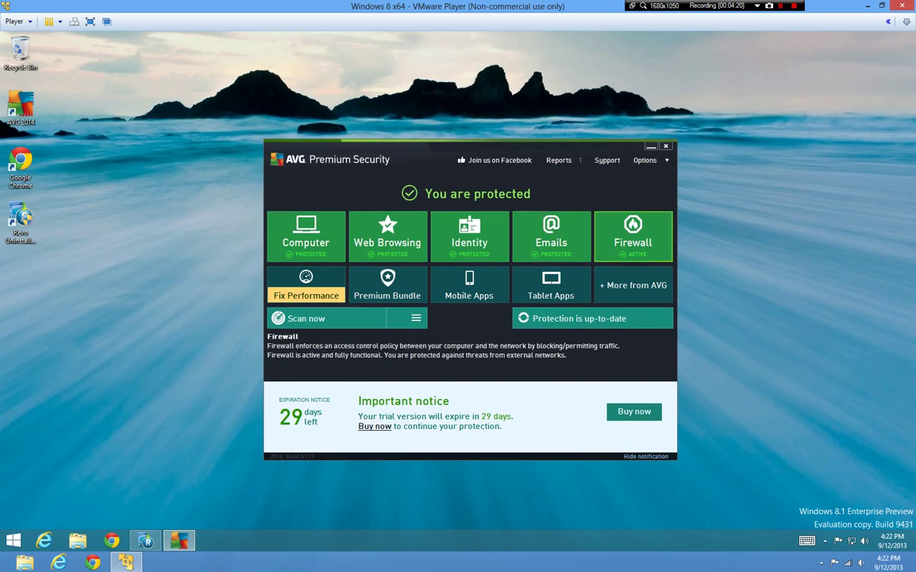
{"action": "left_click_drag", "start_coordinate": [508, 149], "coordinate": [333, 98]}
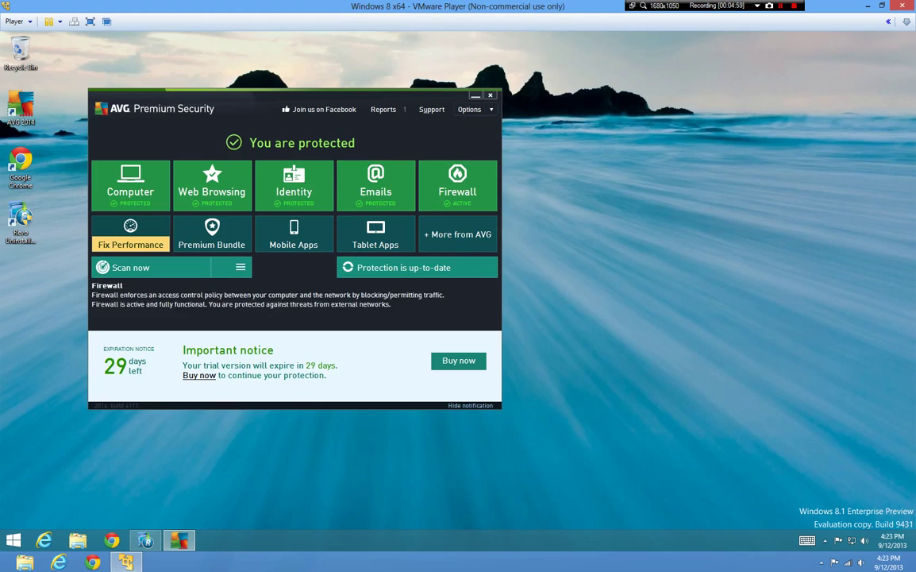
- Open AVG's online About Viruses and Threats page, examine its sections, and close the browser window
{"action": "left_click", "coordinate": [471, 108]}
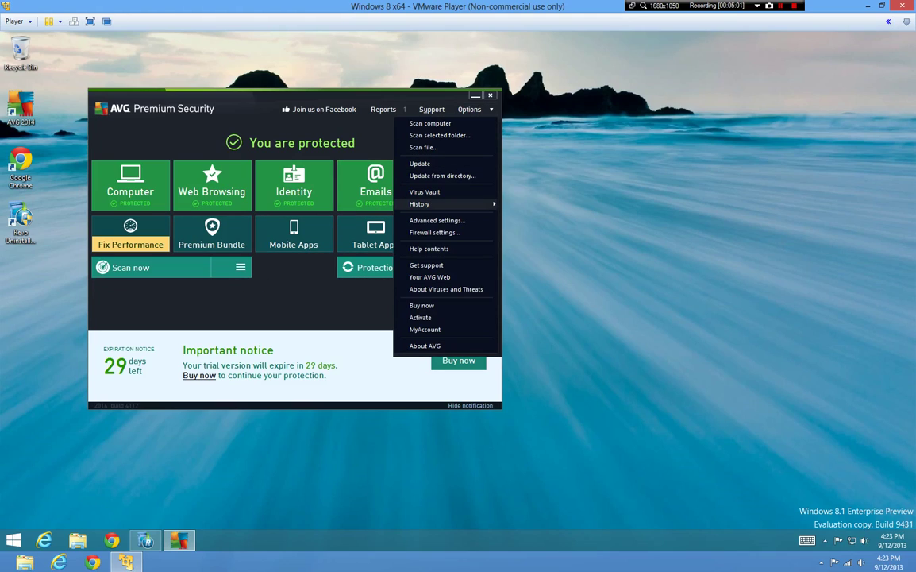
{"action": "mouse_move", "coordinate": [428, 204]}
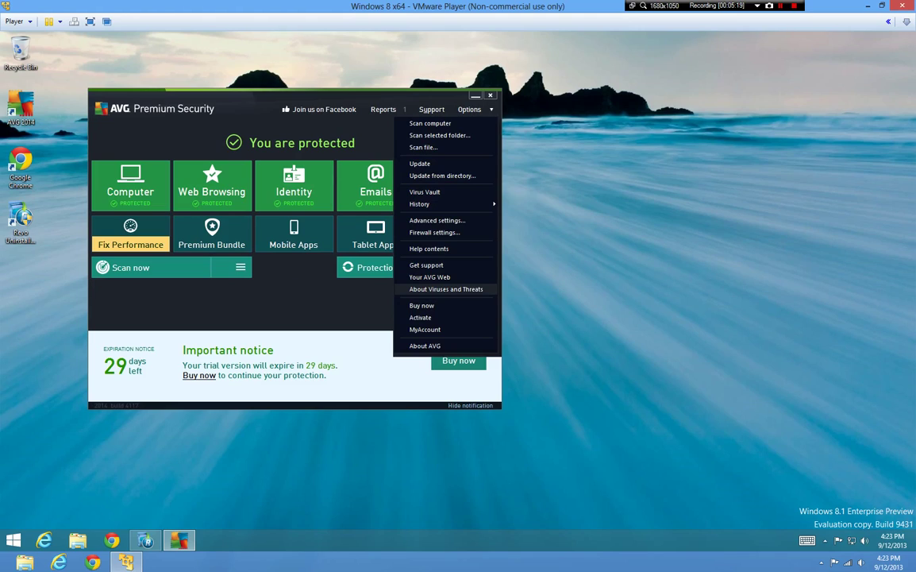
{"action": "left_click", "coordinate": [445, 289]}
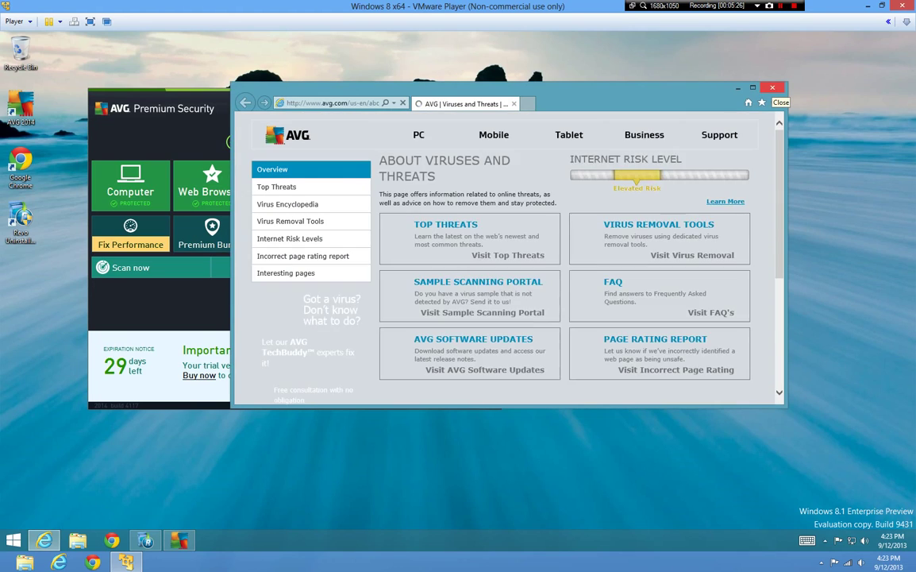
{"action": "mouse_move", "coordinate": [608, 165]}
{"action": "scroll", "coordinate": [508, 262], "scroll_direction": "down", "scroll_amount": 3}
{"action": "scroll", "coordinate": [508, 262], "scroll_direction": "up", "scroll_amount": 3}
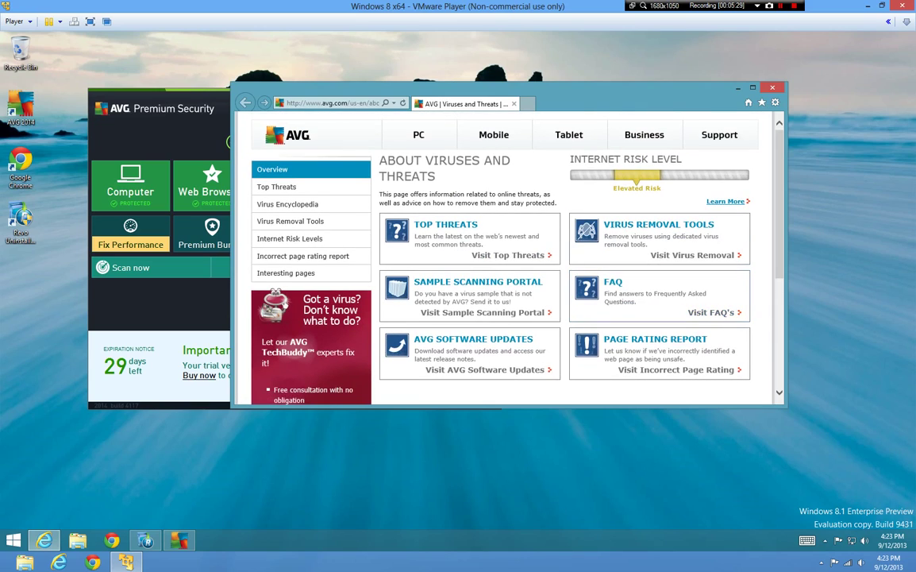
{"action": "scroll", "coordinate": [508, 262], "scroll_direction": "down", "scroll_amount": 3}
{"action": "scroll", "coordinate": [508, 262], "scroll_direction": "up", "scroll_amount": 3}
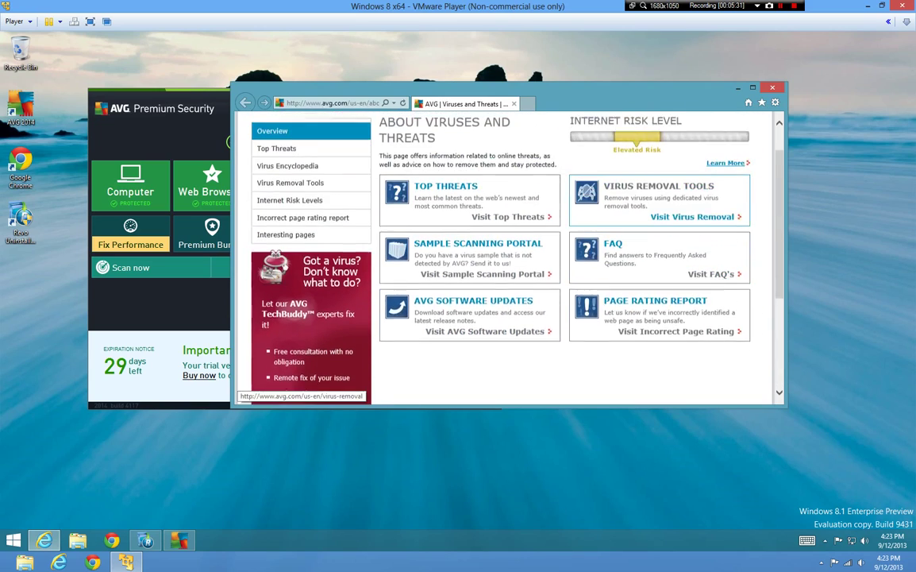
{"action": "scroll", "coordinate": [509, 262], "scroll_direction": "down", "scroll_amount": 3}
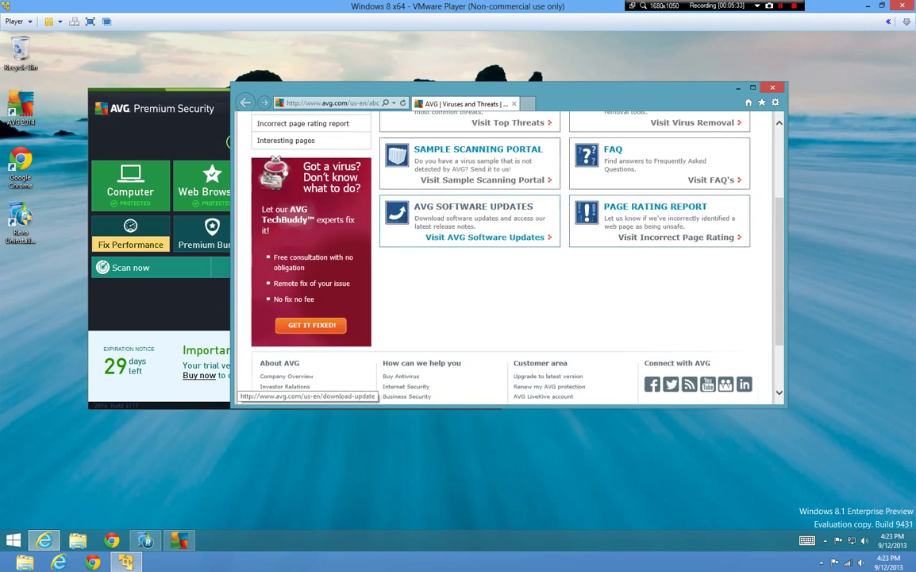
{"action": "left_click", "coordinate": [772, 87]}
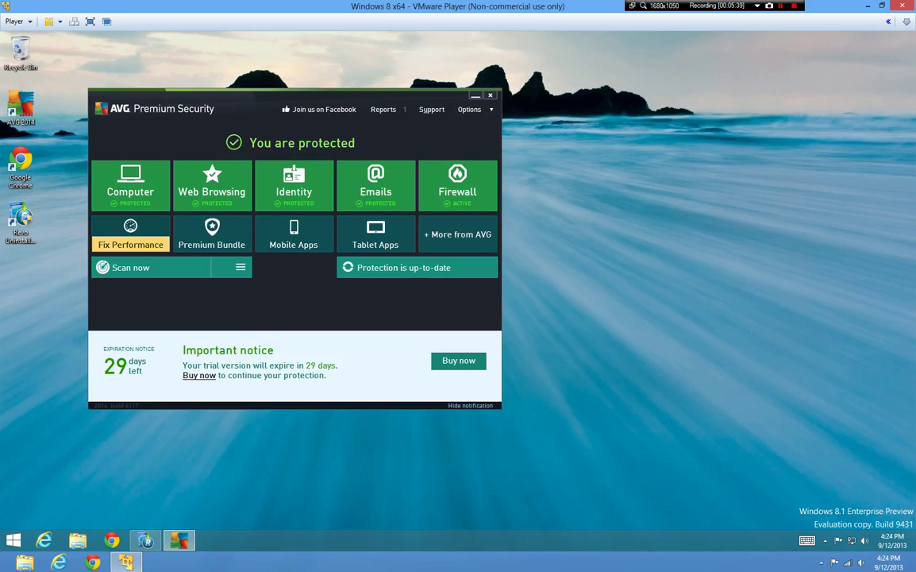
{"action": "left_click_drag", "start_coordinate": [235, 132], "coordinate": [404, 240]}
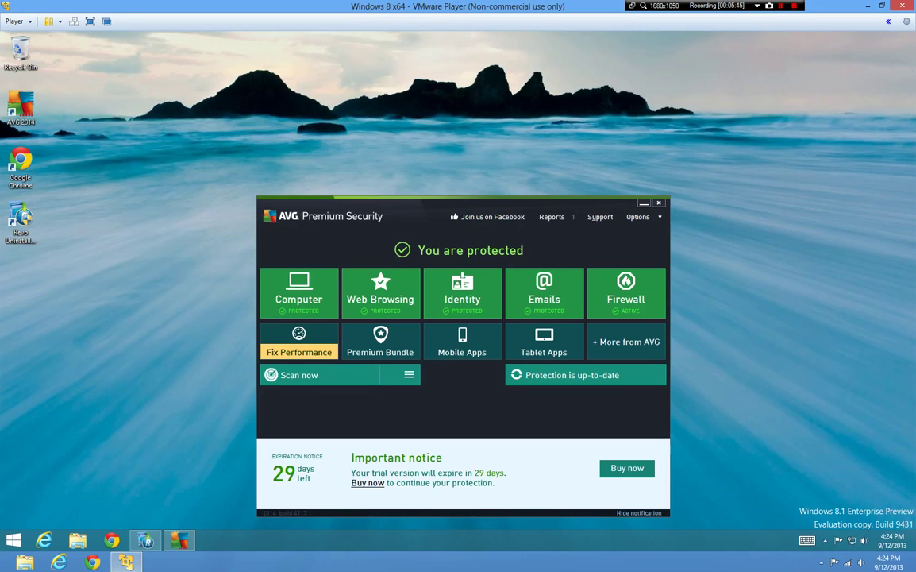
{"action": "left_click", "coordinate": [825, 541]}
{"action": "left_click", "coordinate": [820, 562]}
{"action": "left_click_drag", "start_coordinate": [374, 216], "coordinate": [342, 152]}
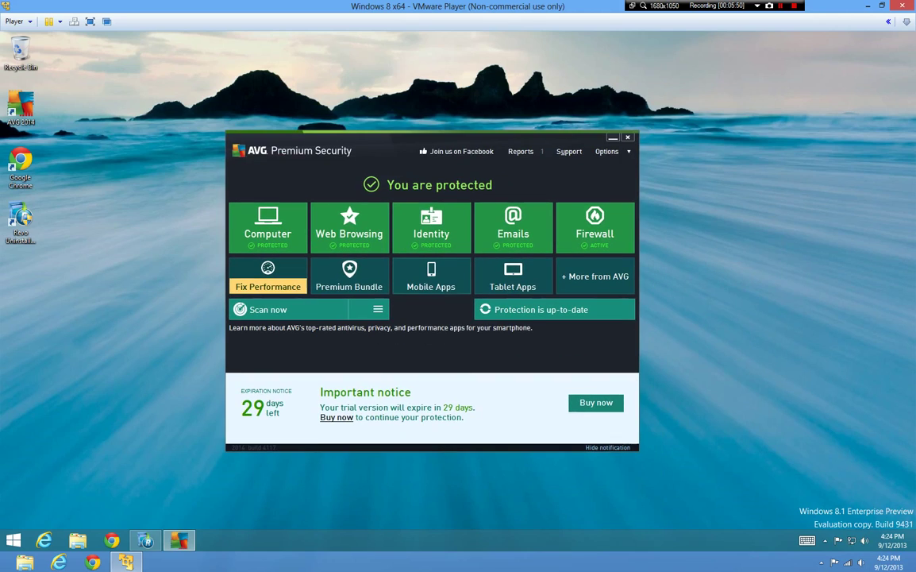
- Review the advanced Identity Protection settings without changing them, return to the overview, and look over the commands under the program's options
{"action": "left_click", "coordinate": [431, 225]}
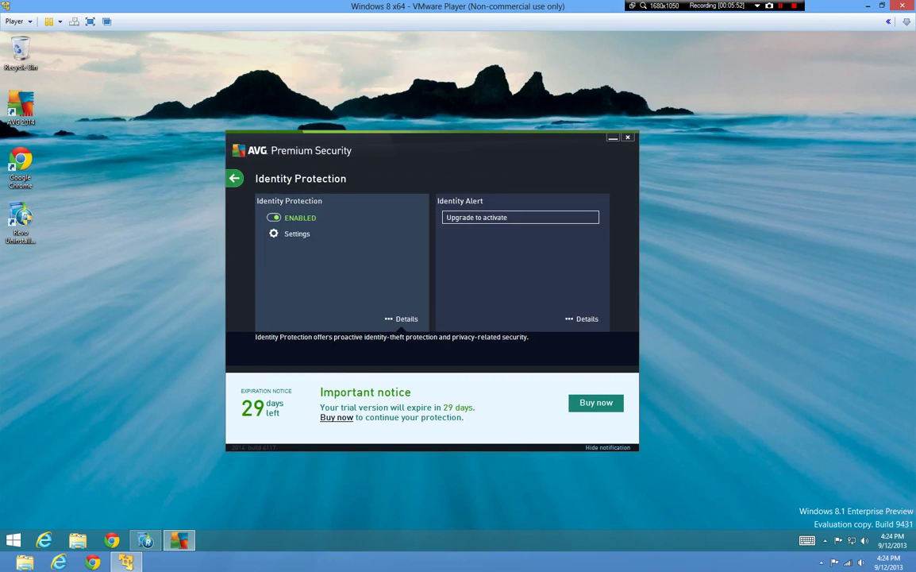
{"action": "left_click", "coordinate": [296, 233]}
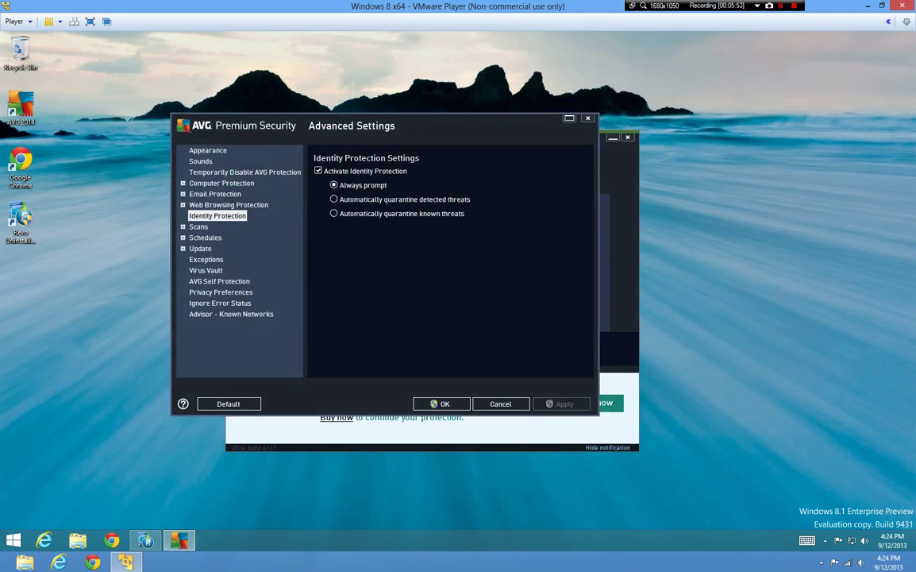
{"action": "left_click", "coordinate": [501, 404]}
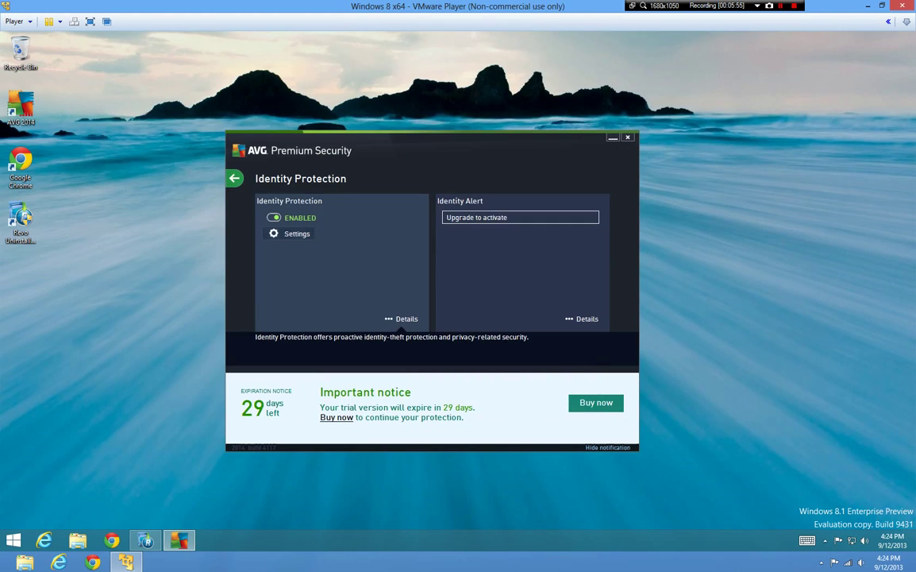
{"action": "left_click", "coordinate": [234, 178]}
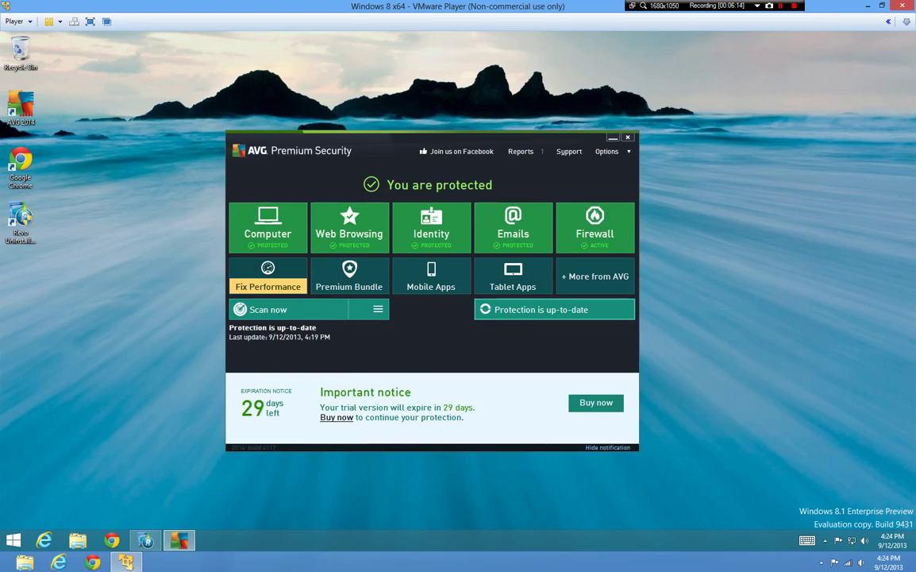
{"action": "left_click", "coordinate": [606, 151]}
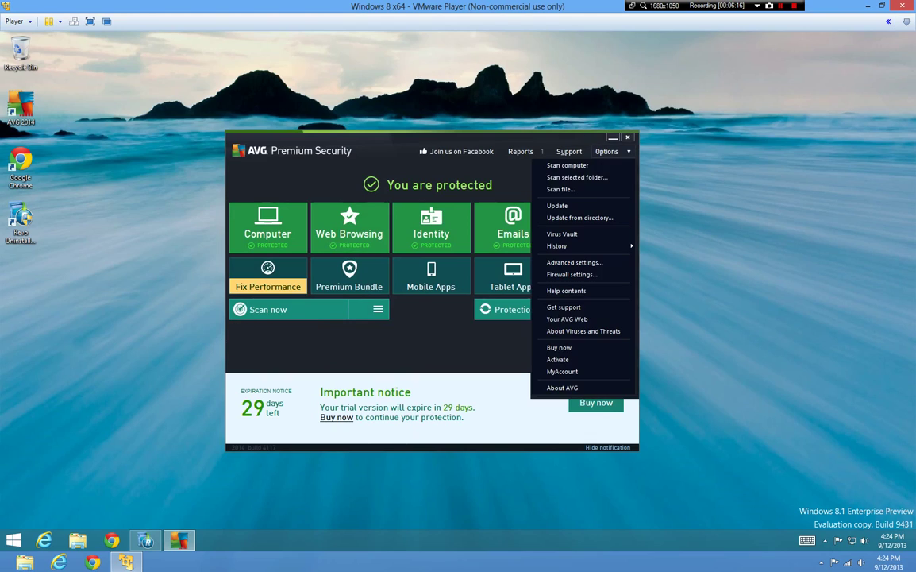
{"action": "left_click", "coordinate": [609, 149]}
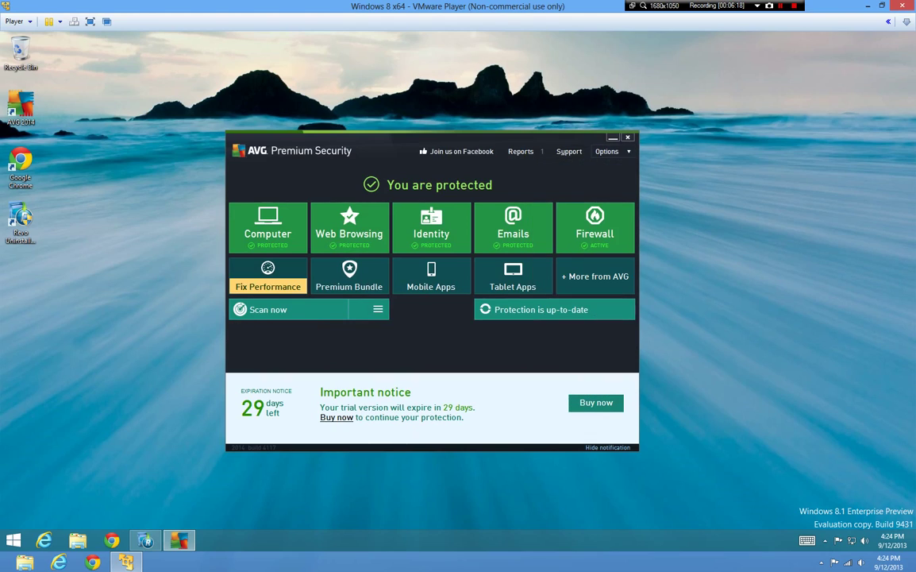
- Minimize the AVG window and open Task Manager from the virtual machine's Windows security screen
{"action": "left_click", "coordinate": [613, 137]}
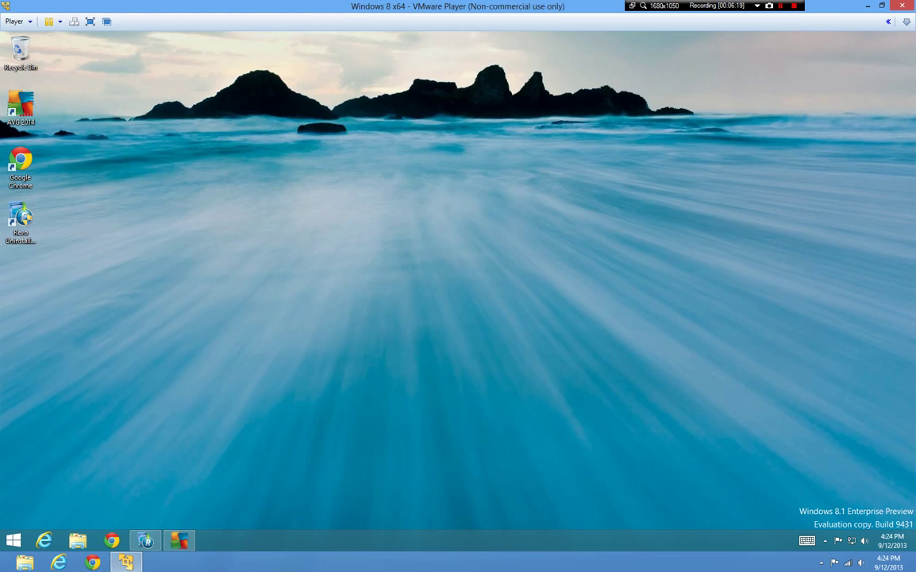
{"action": "key", "text": "ctrl+alt+Delete"}
{"action": "key", "text": "ctrl+alt+Insert"}
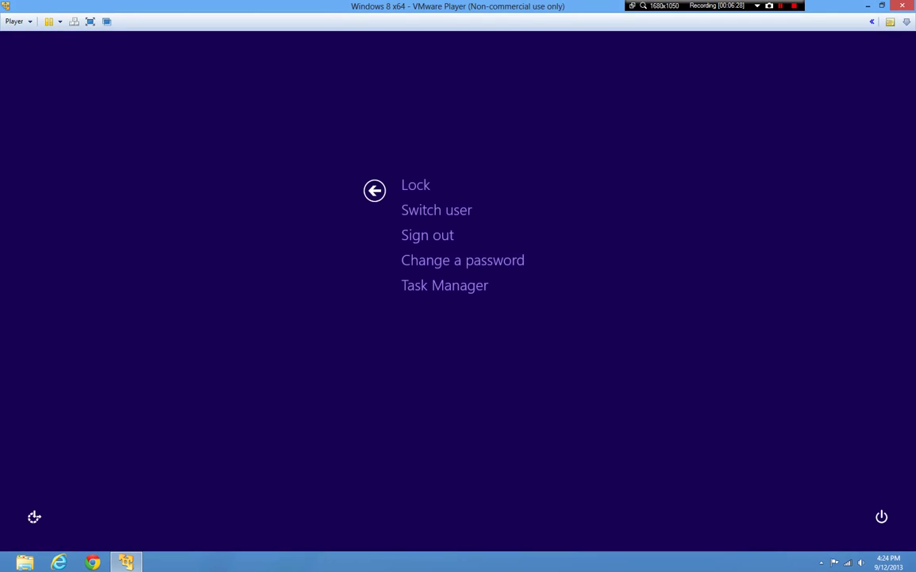
{"action": "key", "text": "Down"}
{"action": "key", "text": "Down"}
{"action": "key", "text": "Down"}
{"action": "key", "text": "Down"}
{"action": "key", "text": "Down"}
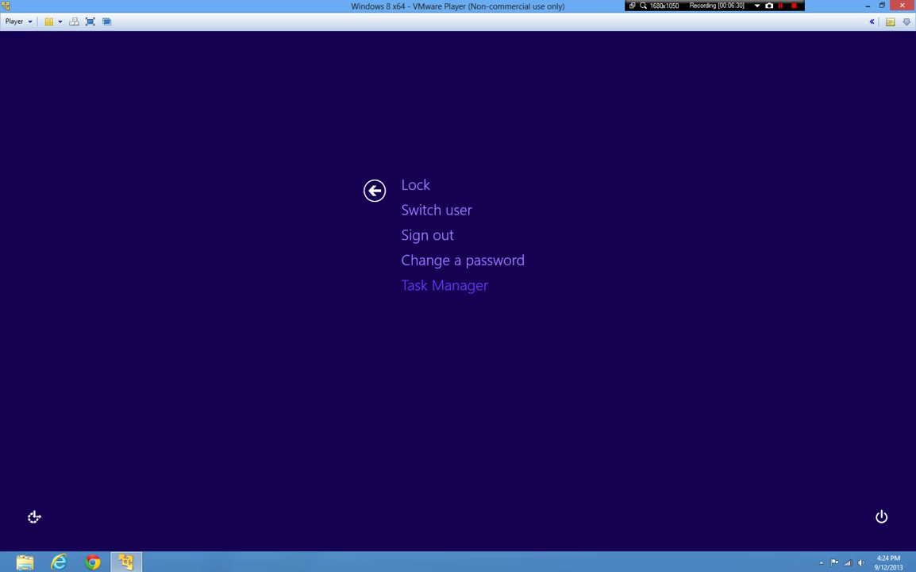
{"action": "key", "text": "Return"}
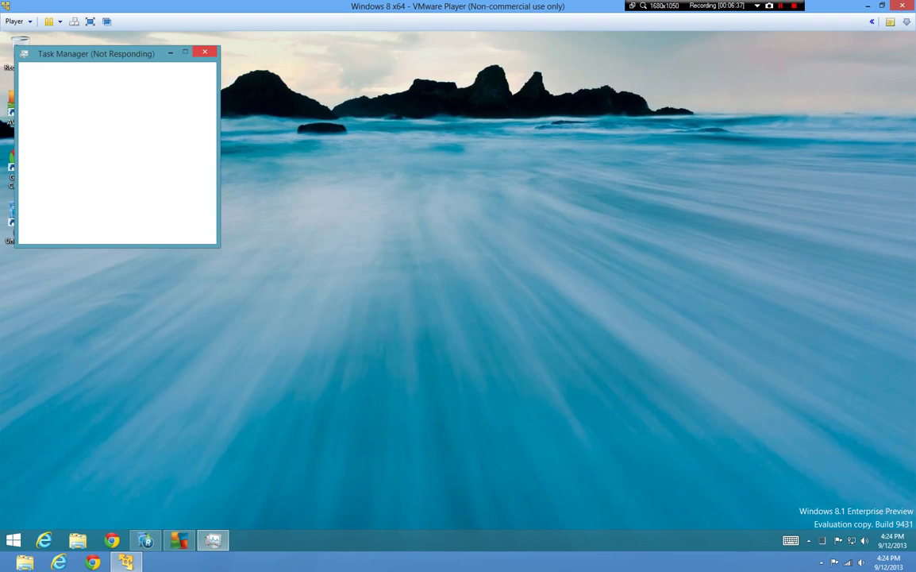
- Expand Task Manager to its detailed process view and maximize its window
{"action": "left_click_drag", "start_coordinate": [143, 54], "coordinate": [415, 151]}
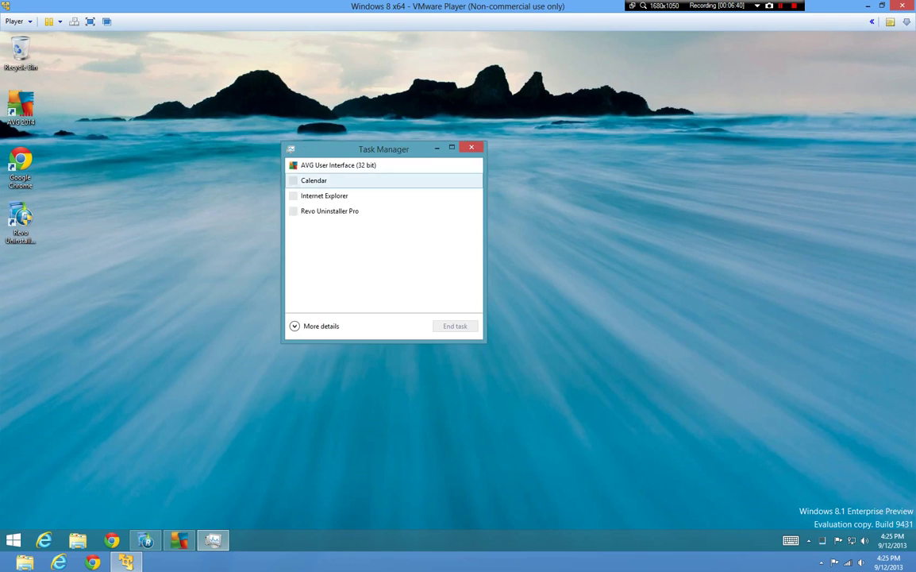
{"action": "left_click", "coordinate": [452, 147]}
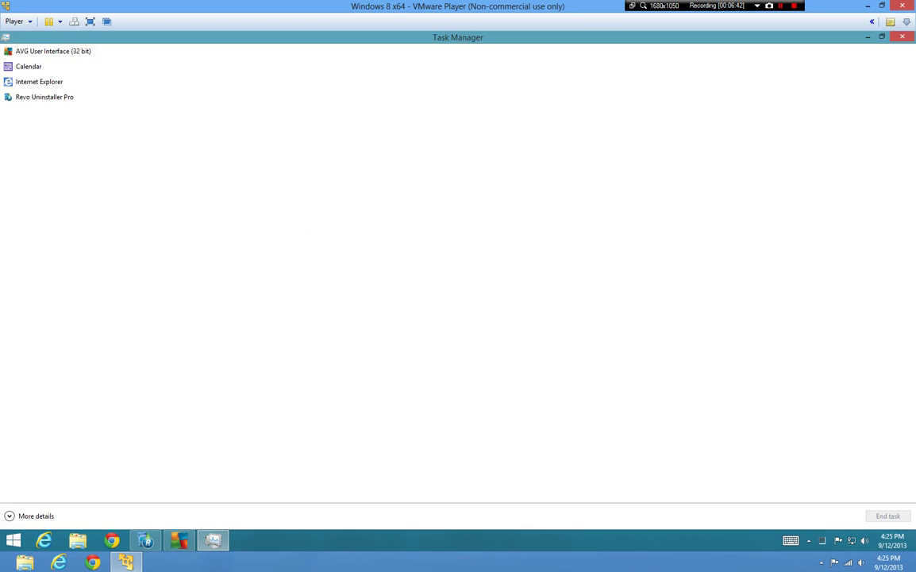
{"action": "left_click", "coordinate": [31, 516]}
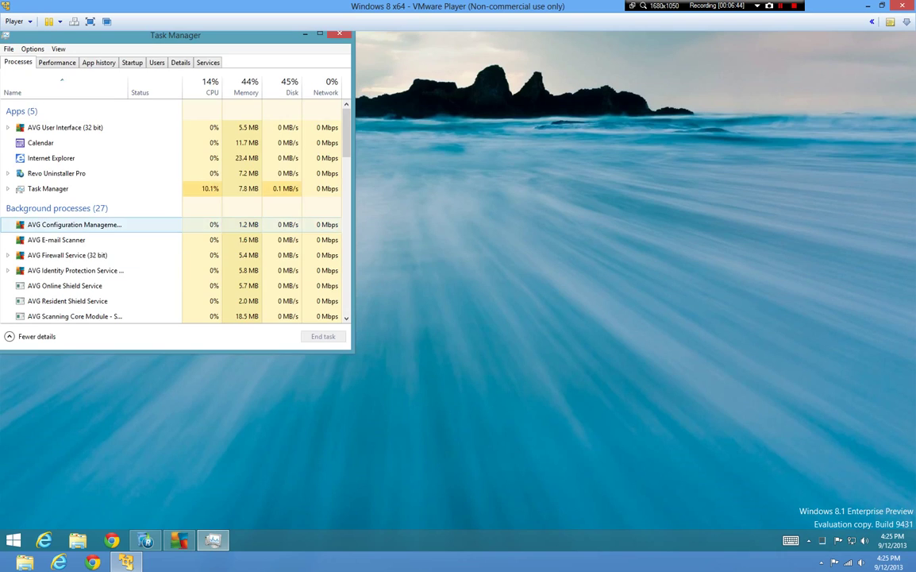
{"action": "double_click", "coordinate": [286, 33]}
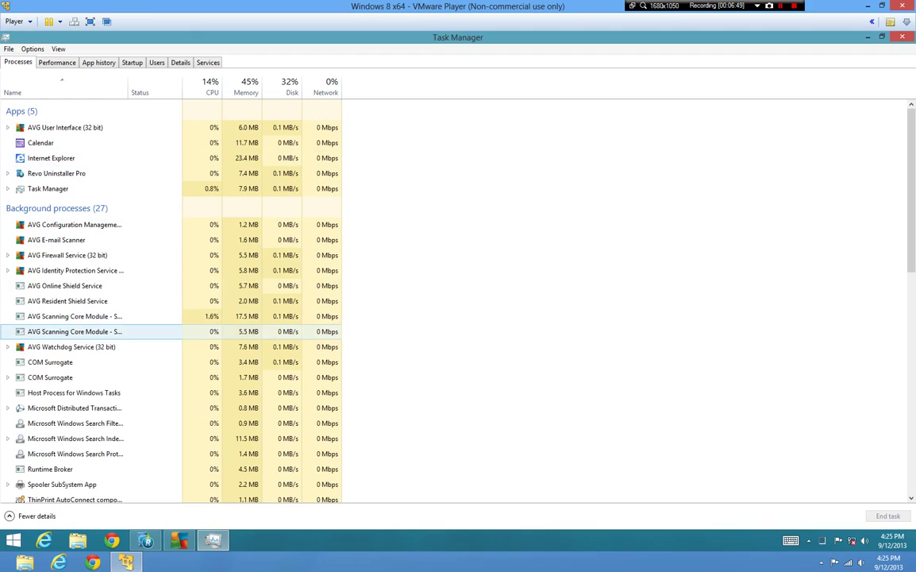
- Examine the memory and CPU use of the AVG background processes, then look through the rest of the process list
{"action": "left_click", "coordinate": [71, 347]}
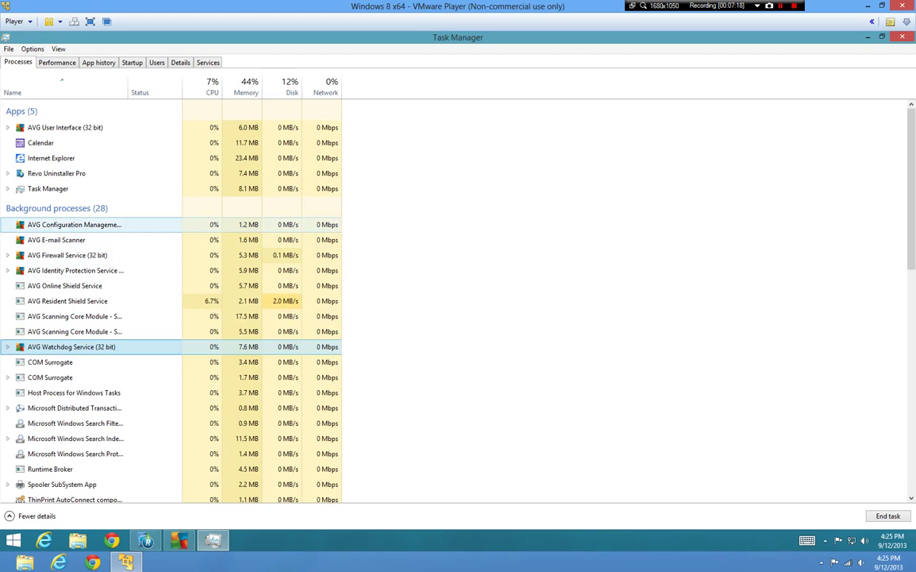
{"action": "scroll", "coordinate": [79, 230], "scroll_direction": "down", "scroll_amount": 1}
{"action": "scroll", "coordinate": [80, 309], "scroll_direction": "down", "scroll_amount": 6}
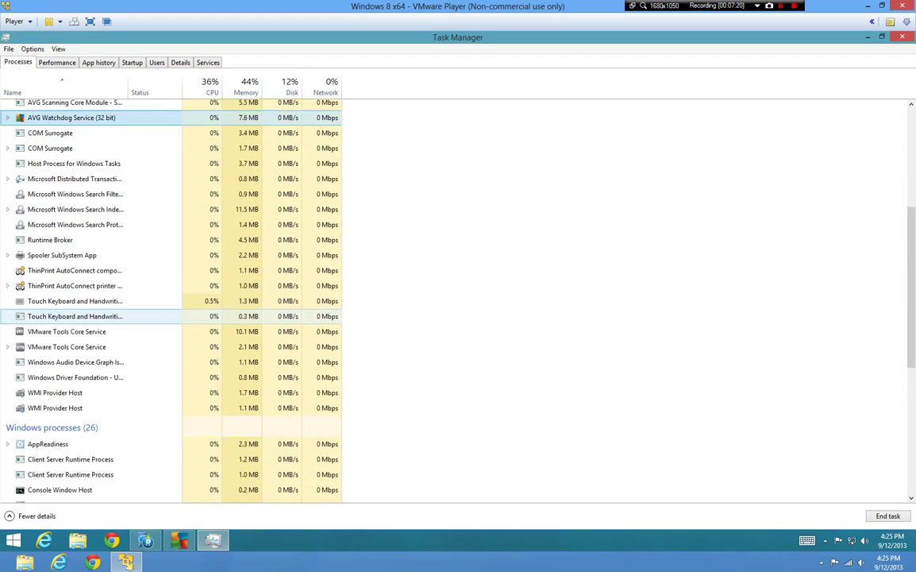
{"action": "scroll", "coordinate": [79, 309], "scroll_direction": "down", "scroll_amount": 5}
{"action": "scroll", "coordinate": [79, 302], "scroll_direction": "up", "scroll_amount": 5}
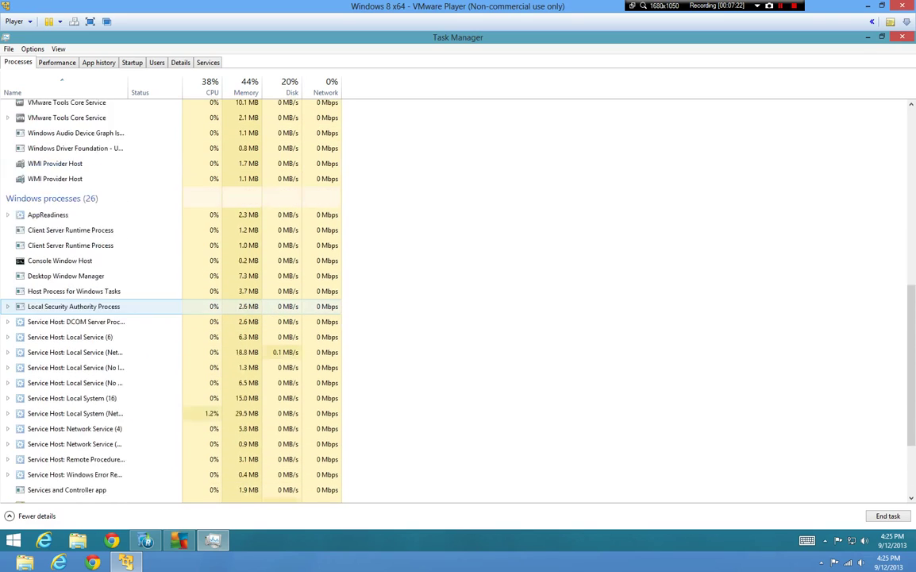
{"action": "scroll", "coordinate": [80, 301], "scroll_direction": "up", "scroll_amount": 7}
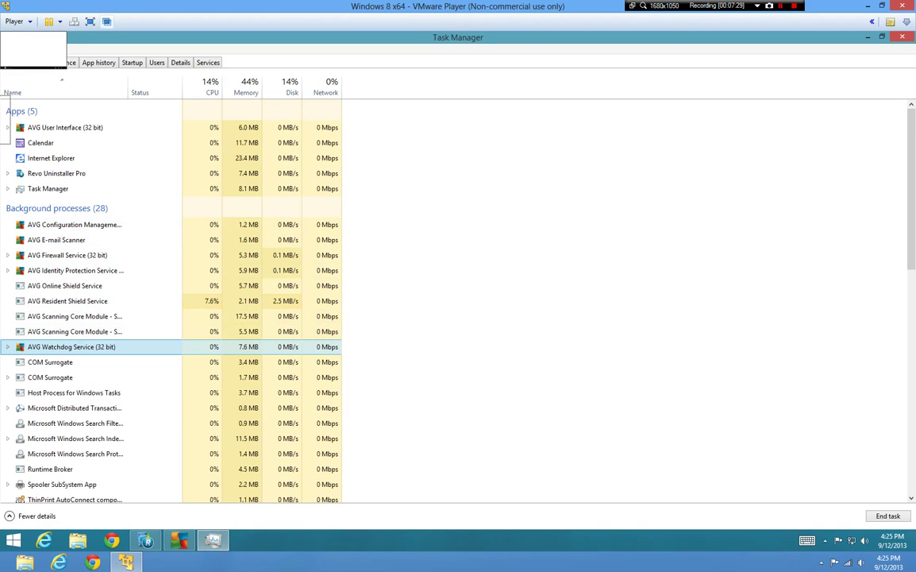
- Close Task Manager and reopen the AVG 2014 main window from the desktop
{"action": "left_click_drag", "start_coordinate": [857, 38], "coordinate": [637, 119]}
{"action": "left_click", "coordinate": [663, 118]}
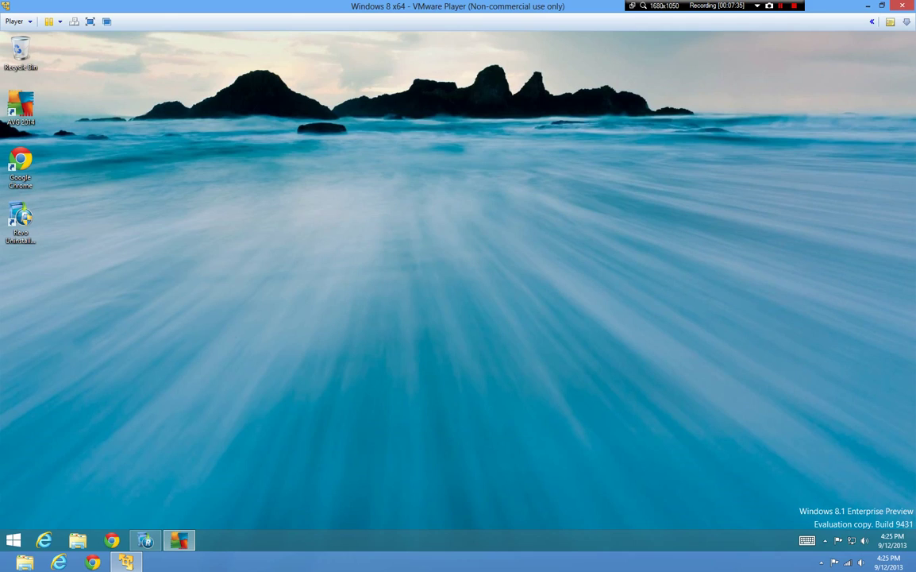
{"action": "double_click", "coordinate": [17, 106]}
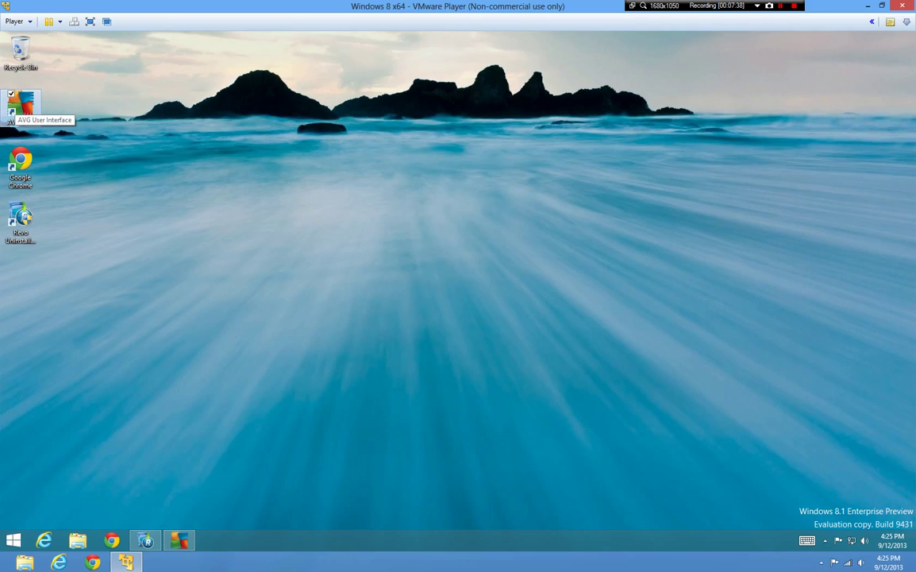
{"action": "double_click", "coordinate": [20, 104]}
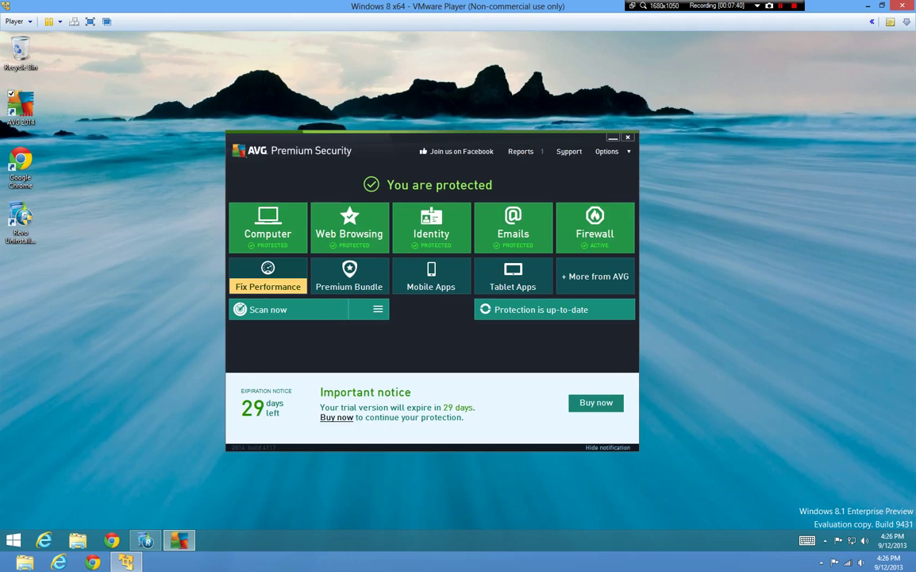